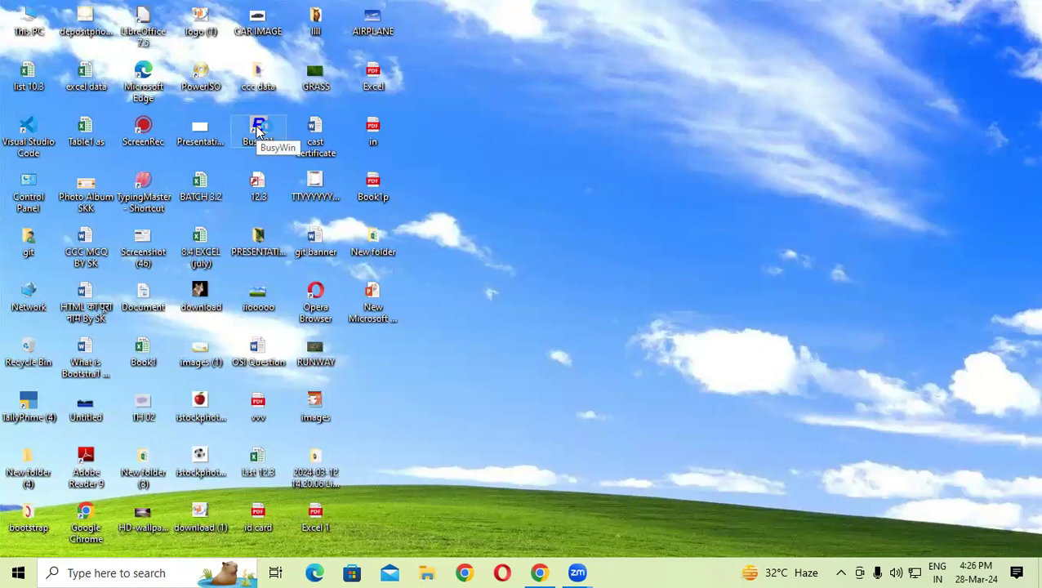
# - Launch Busy 21, dismiss the financial-year and demo-mode messages, and start a new company
pyautogui.doubleClick(258, 129)
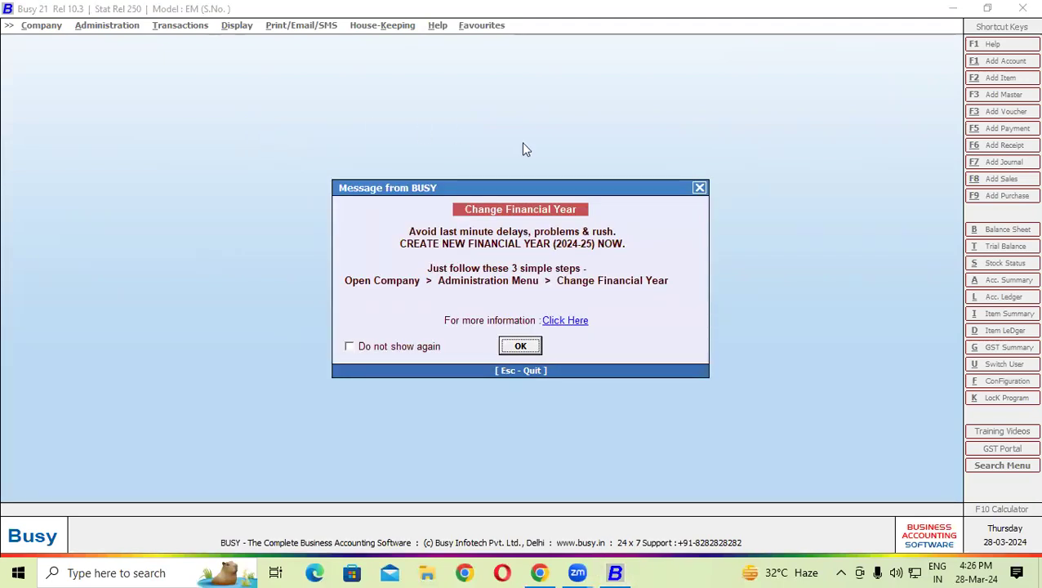
pyautogui.click(521, 346)
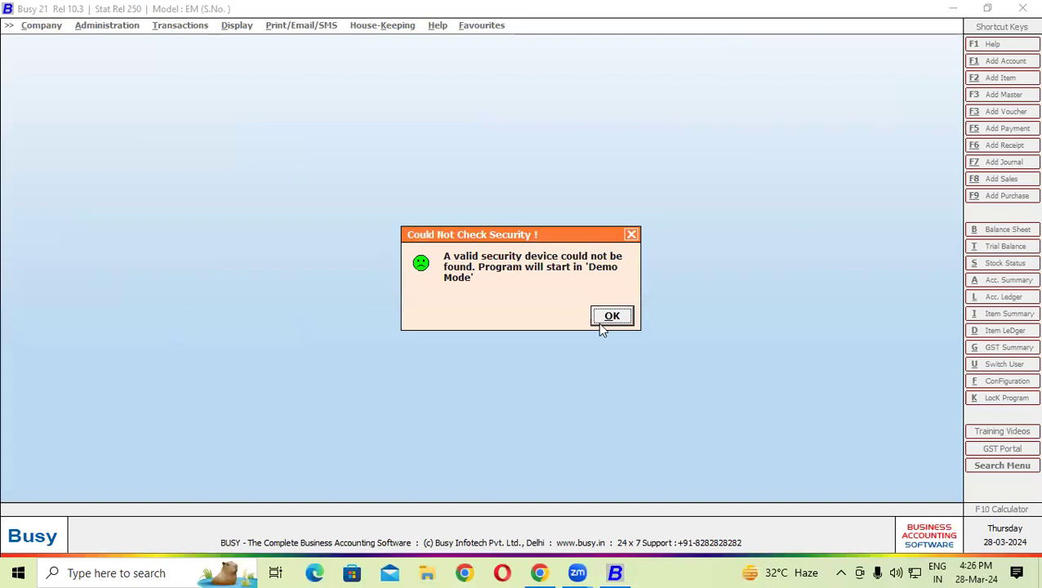
pyautogui.click(611, 317)
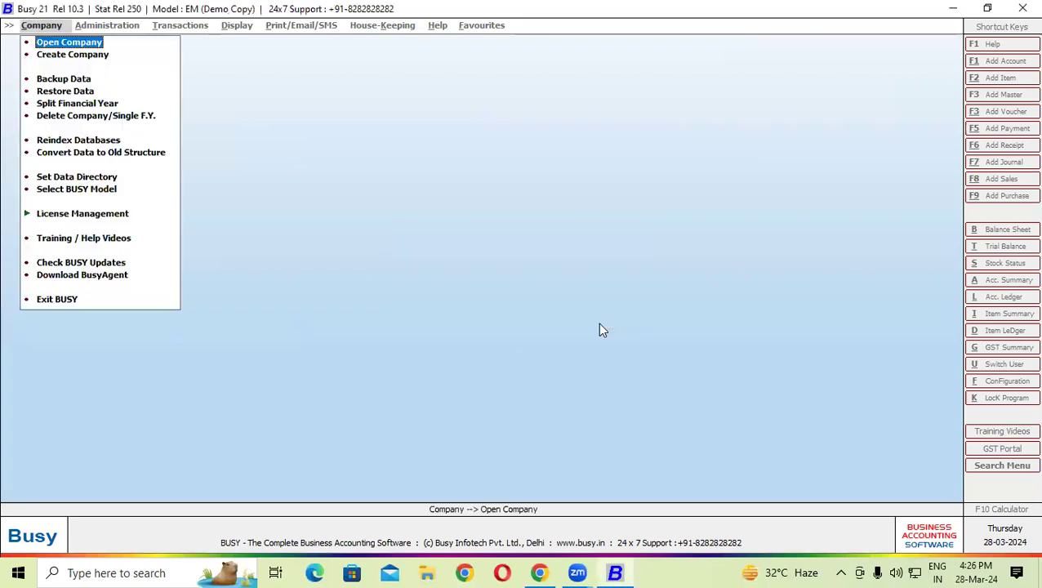
pyautogui.click(81, 56)
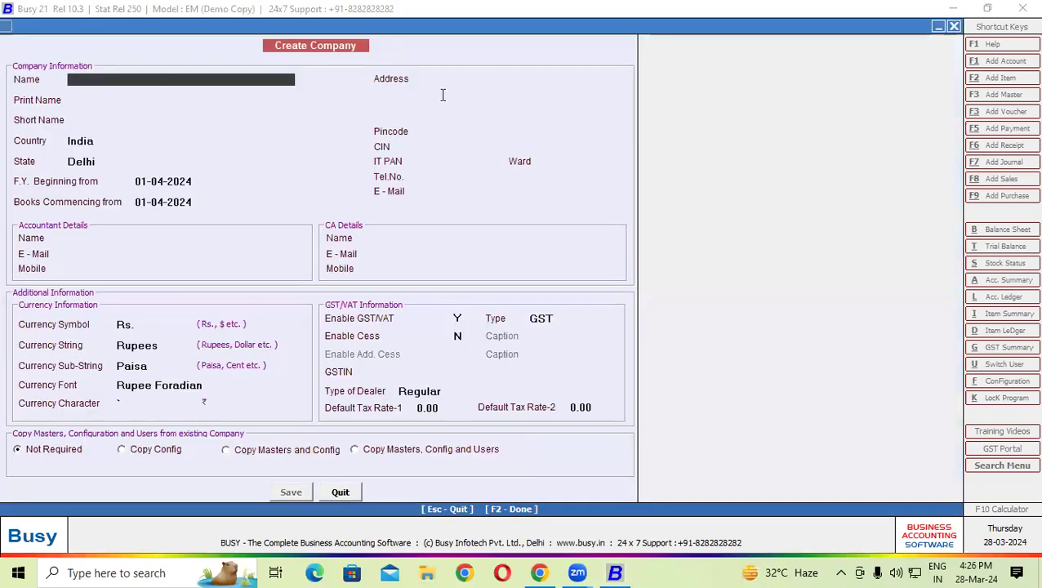
# - Enter company name Laxmi Builders, short name LB and state Uttar Pradesh, keeping 01-04-2024 dates
pyautogui.write('L')
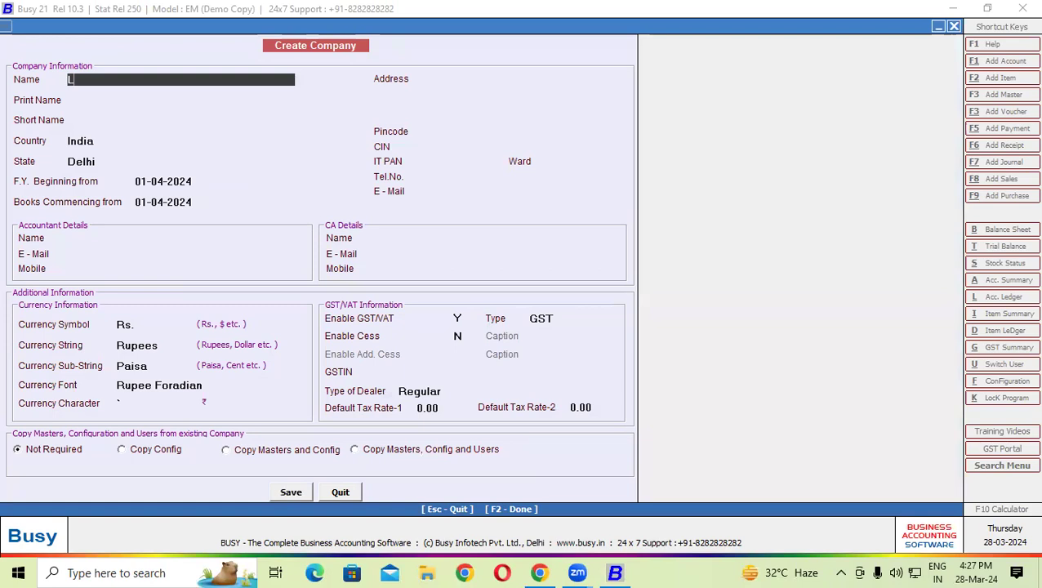
pyautogui.write('axmi Builders')
pyautogui.press('Return')
pyautogui.press('Return')
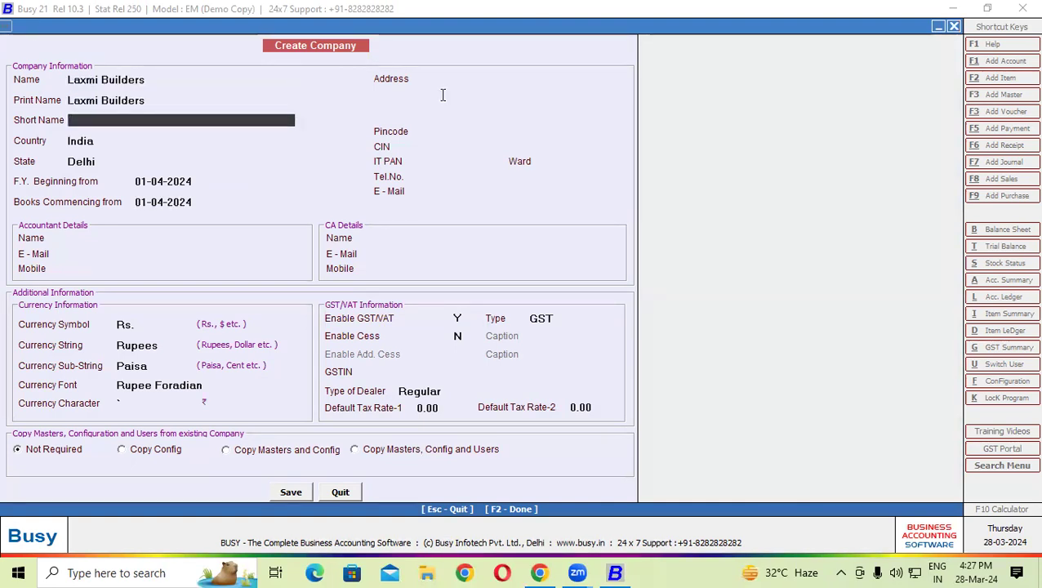
pyautogui.write('LB')
pyautogui.press('Return')
pyautogui.press('Return')
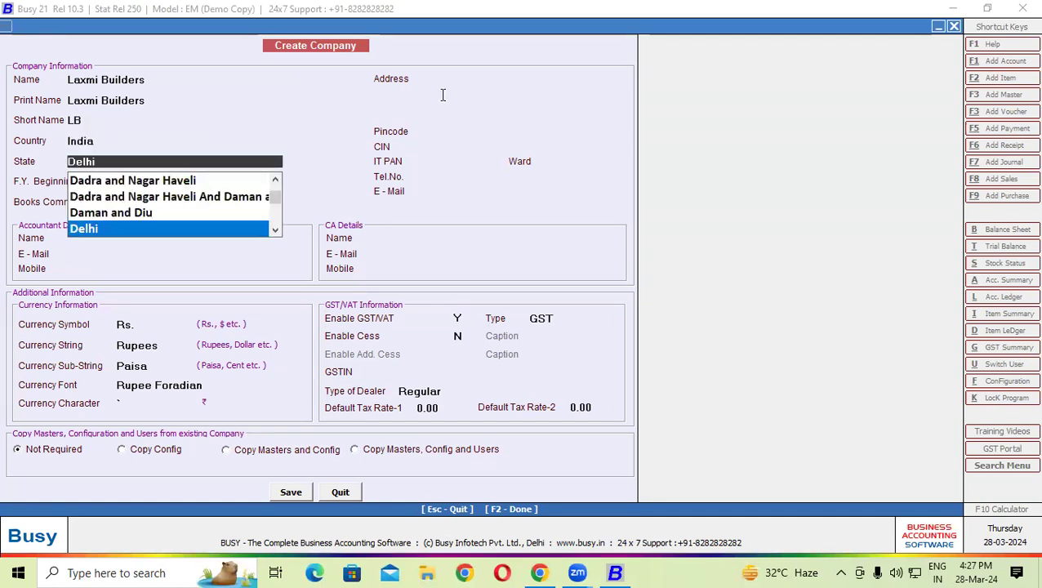
pyautogui.write('u')
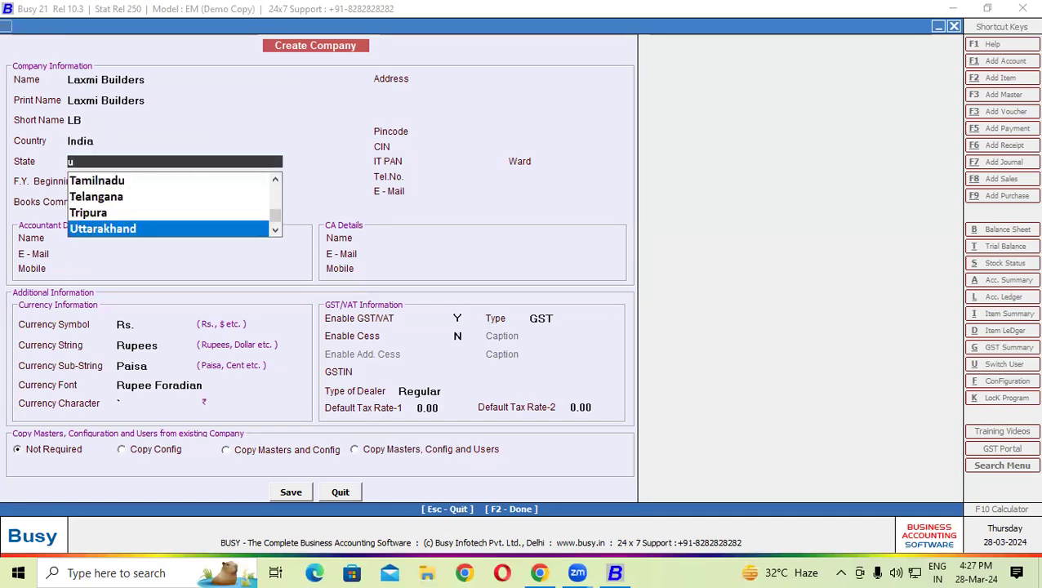
pyautogui.press('Down')
pyautogui.press('Down')
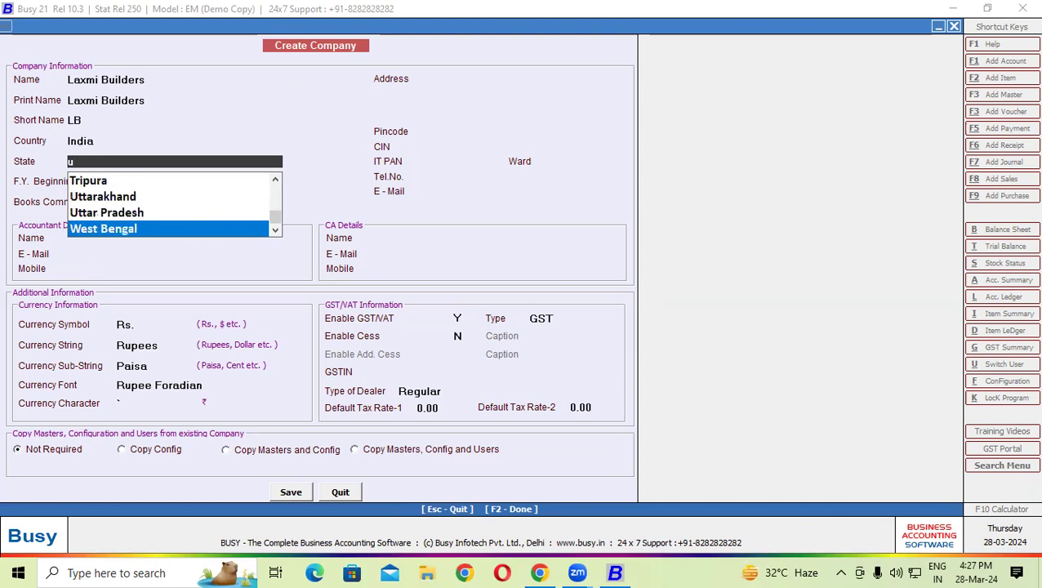
pyautogui.press('Up')
pyautogui.press('Return')
pyautogui.press('Return')
pyautogui.press('Return')
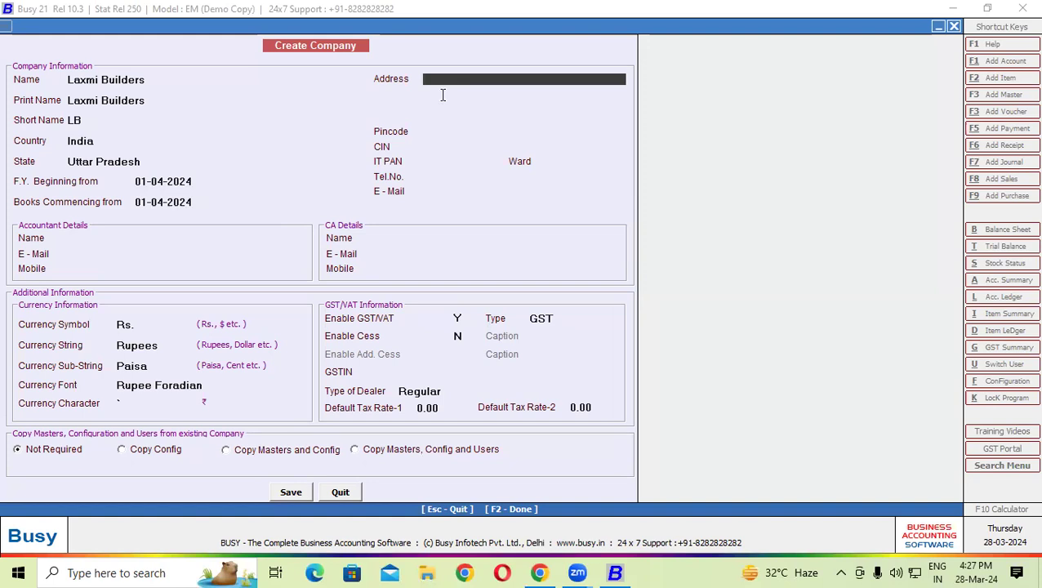
# - Enter the company's two-line address
pyautogui.press('Return')
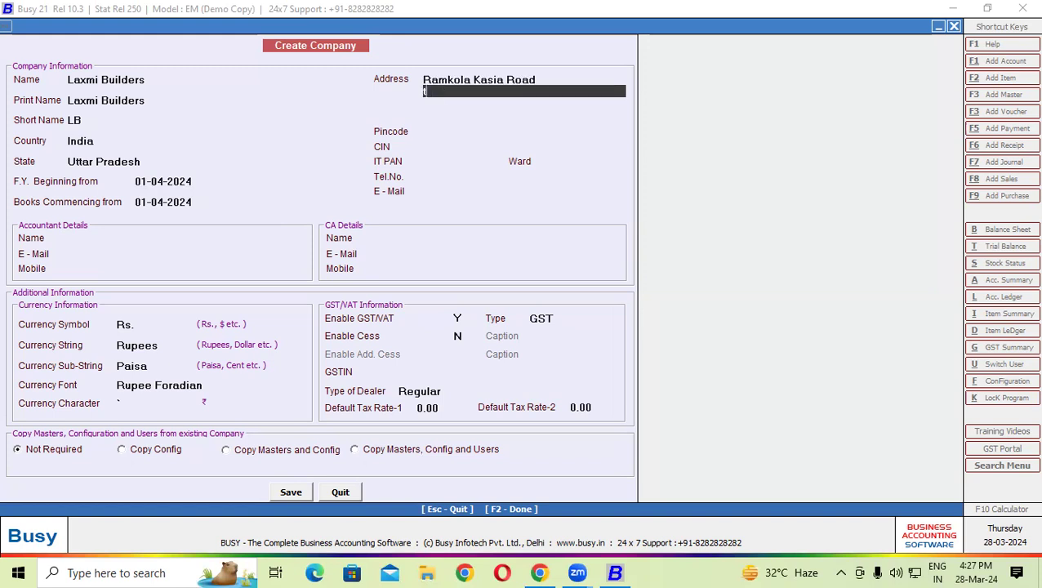
pyautogui.write('ramkola kushinagar')
pyautogui.press('Return')
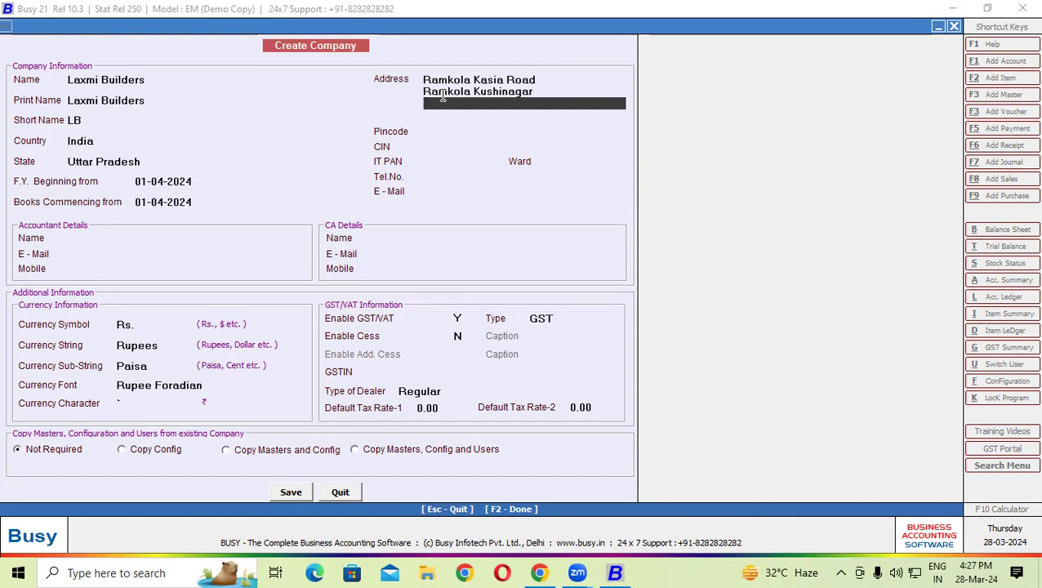
pyautogui.press('Return')
pyautogui.press('Return')
# - Enter the company's pincode and IT PAN
pyautogui.write('27')
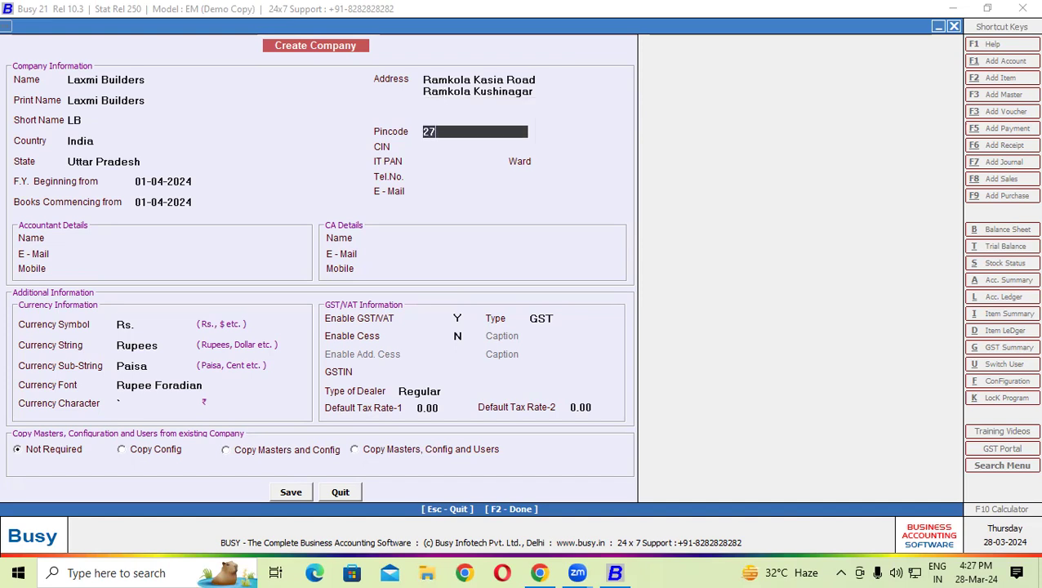
pyautogui.write('4305')
pyautogui.press('Return')
pyautogui.press('Return')
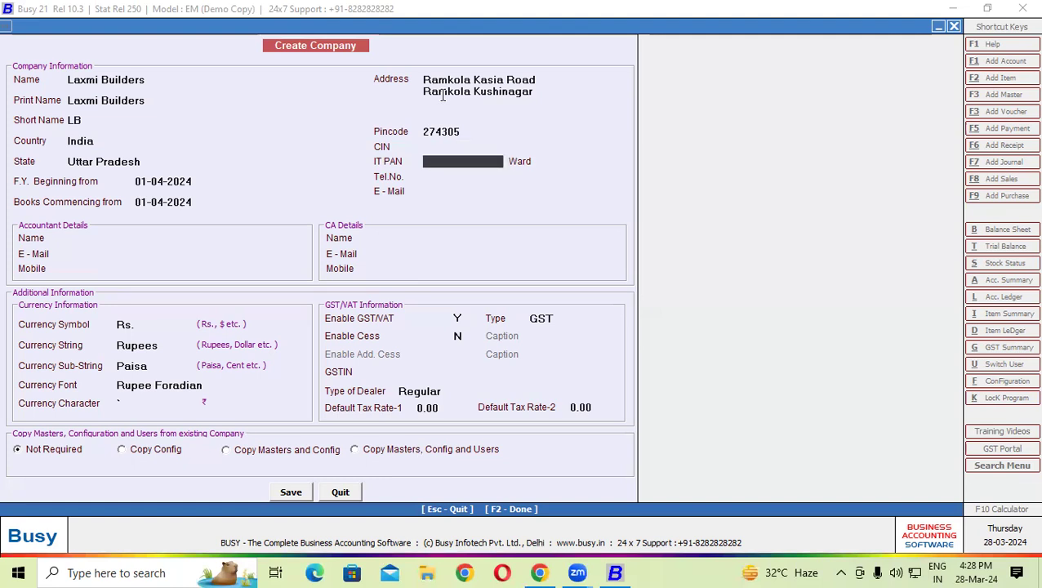
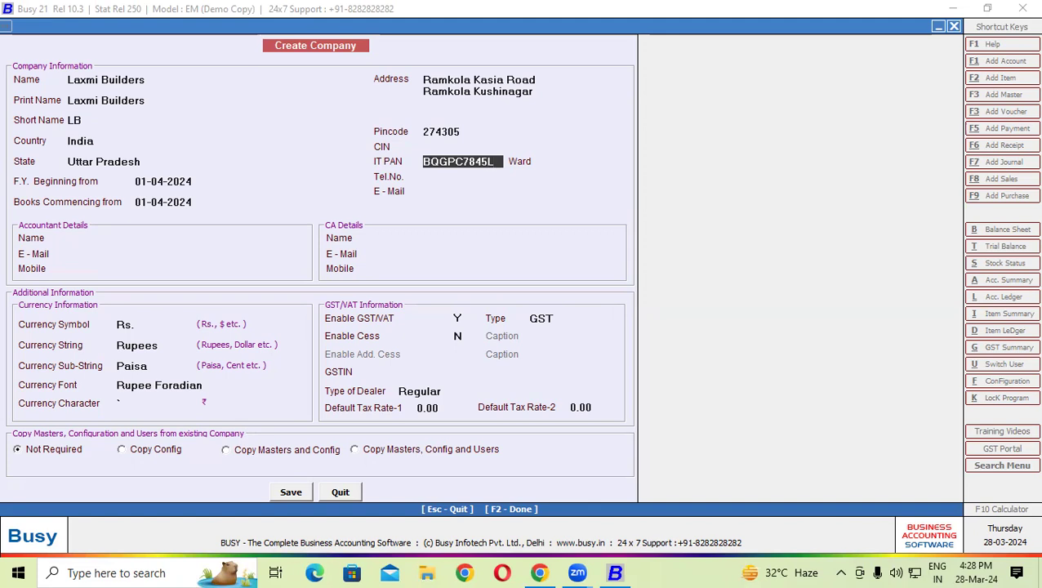
pyautogui.press('Return')
pyautogui.press('Return')
pyautogui.press('Return')
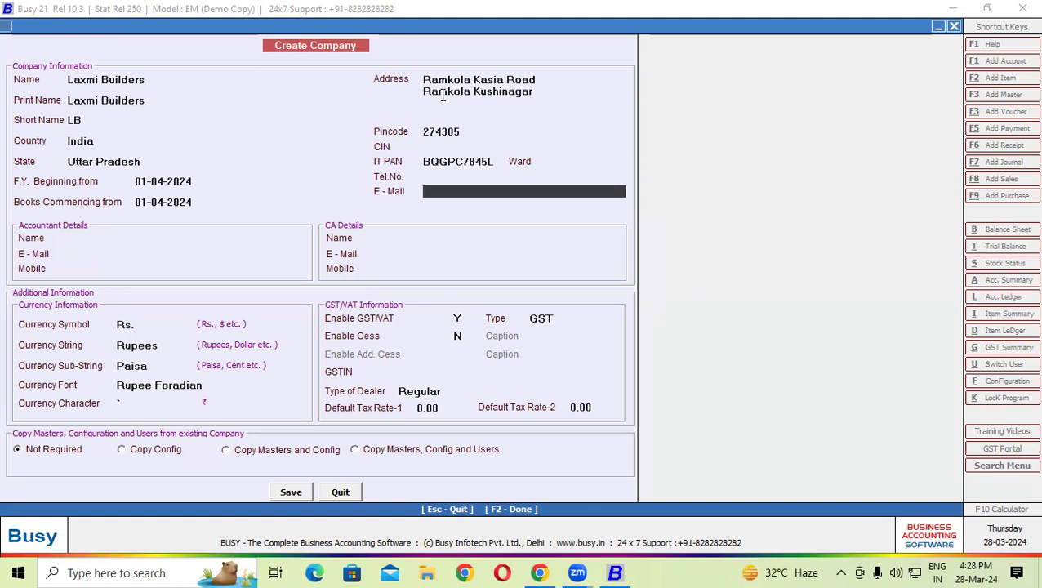
# - Fill in the company's telephone number, leaving the e-mail blank
pyautogui.press('Up')
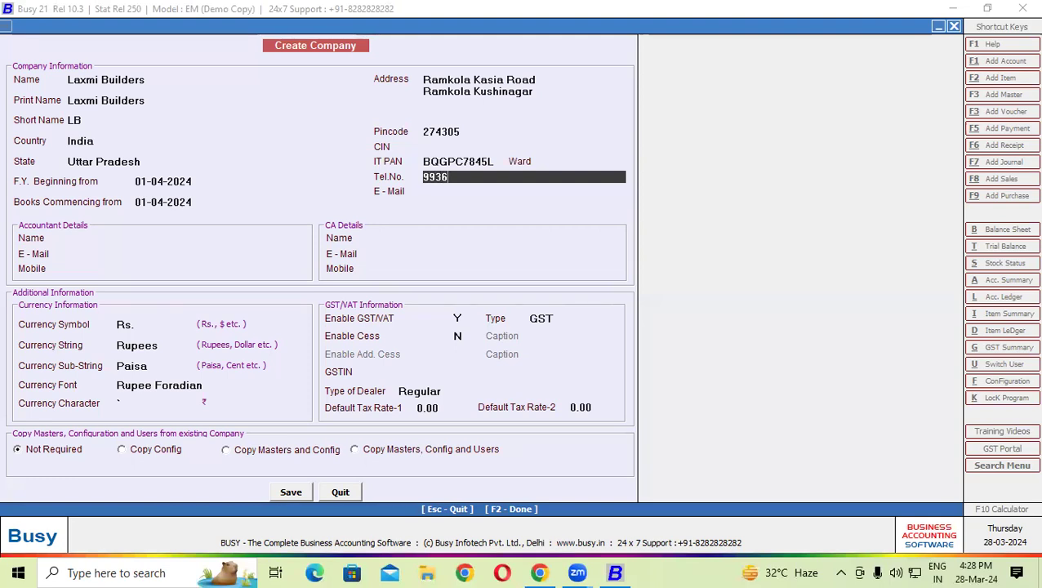
pyautogui.press('Return')
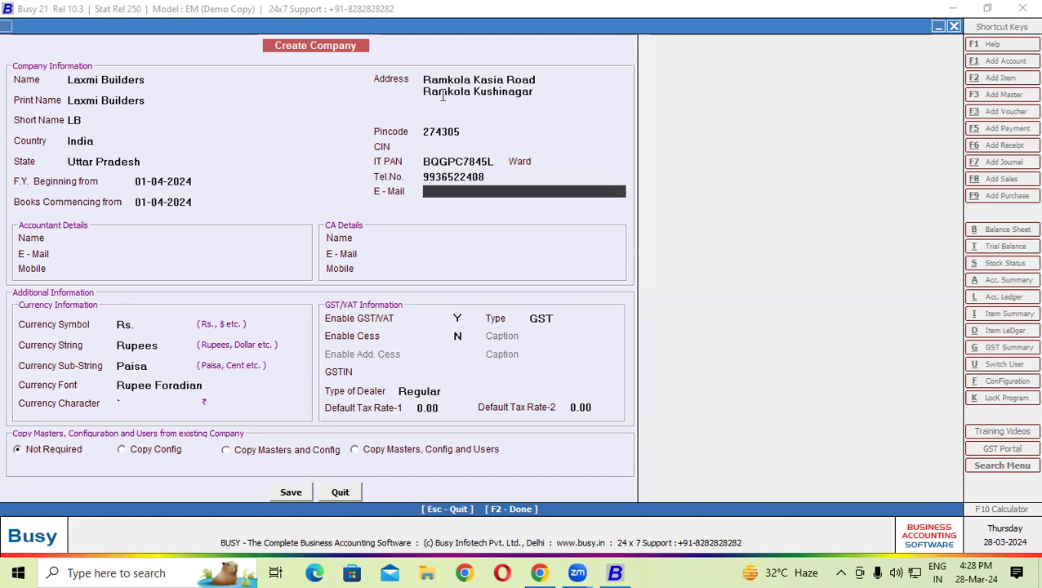
pyautogui.press('Return')
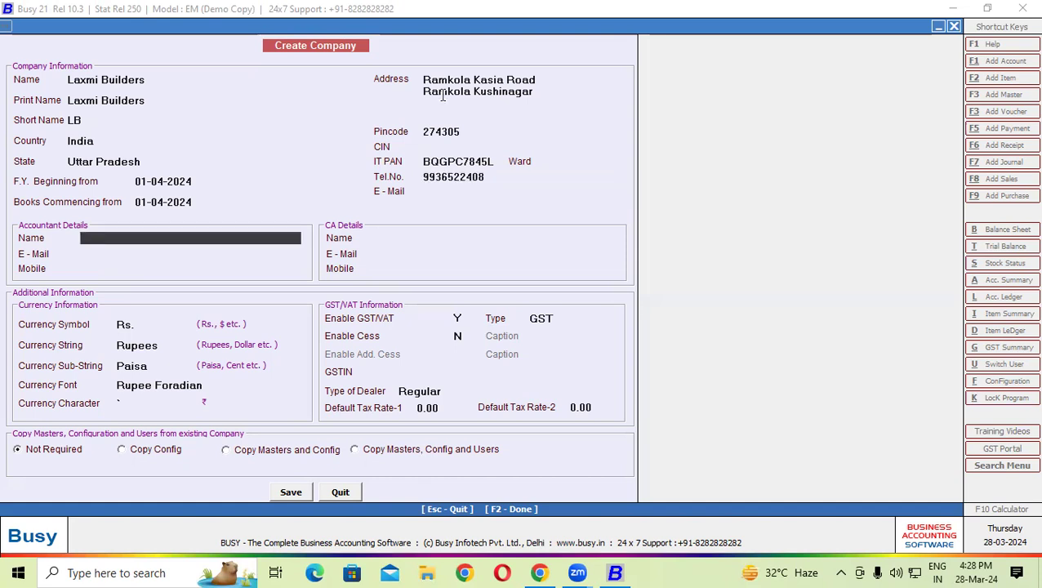
# - Skip the accountant, CA and currency fields, enter the company's GSTIN, and keep dealer type Regular
pyautogui.press('Return')
pyautogui.press('Return')
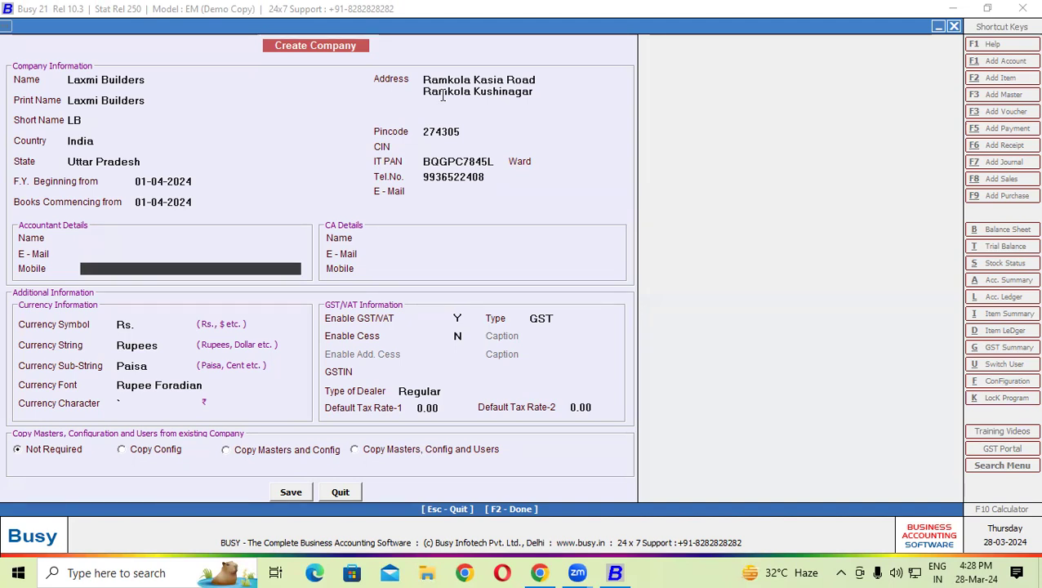
pyautogui.press('Return')
pyautogui.press('Return')
pyautogui.press('Return')
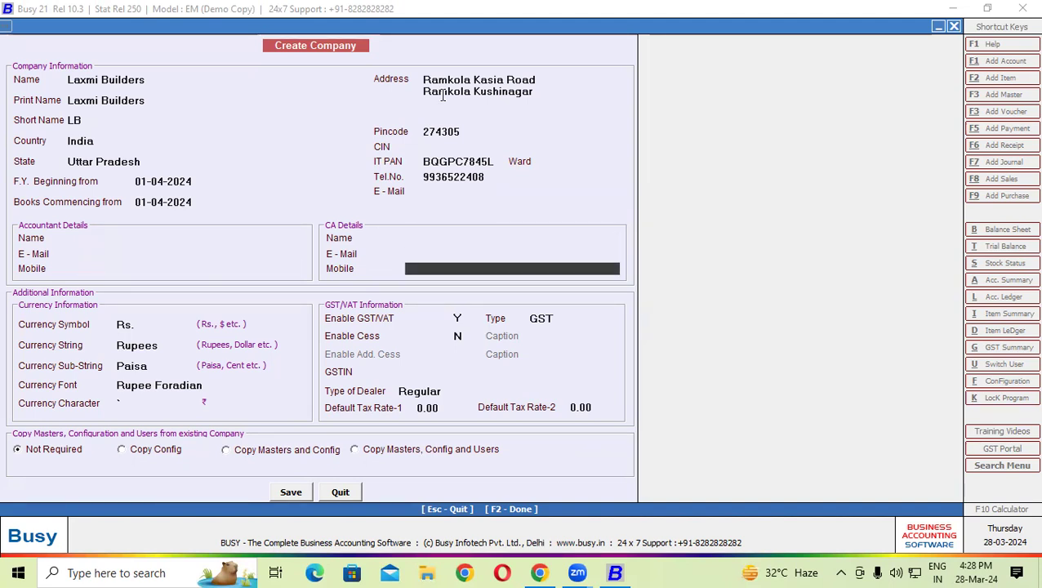
pyautogui.press('Return')
pyautogui.press('Return')
pyautogui.press('Return')
pyautogui.press('Return')
pyautogui.press('Return')
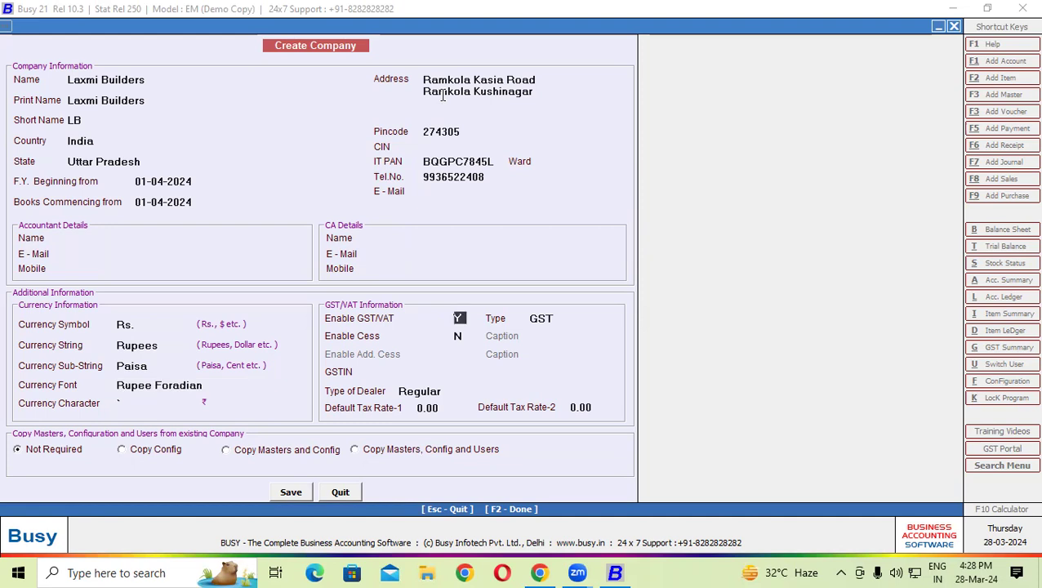
pyautogui.press('Return')
pyautogui.press('Return')
pyautogui.press('Return')
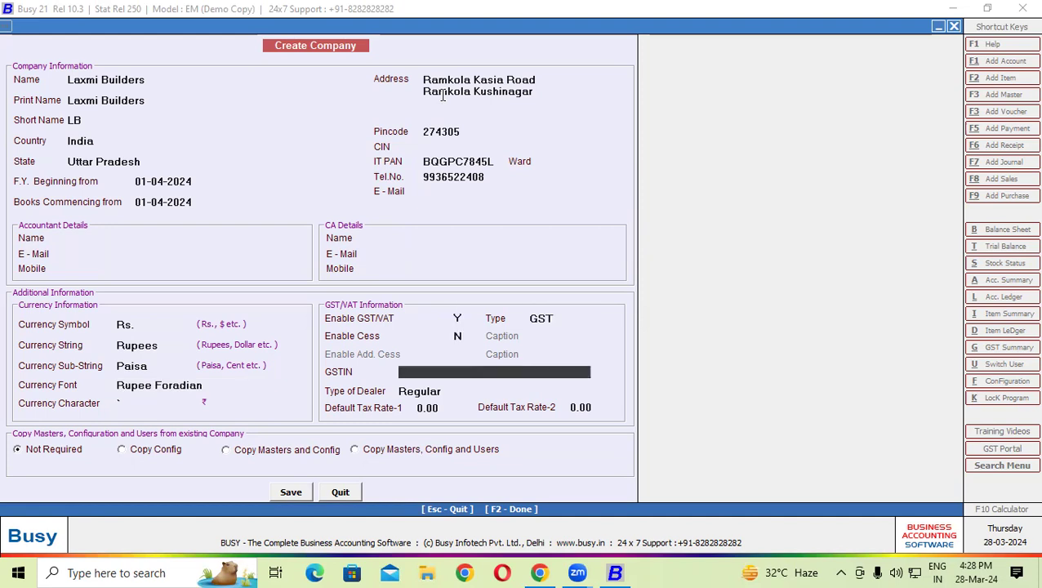
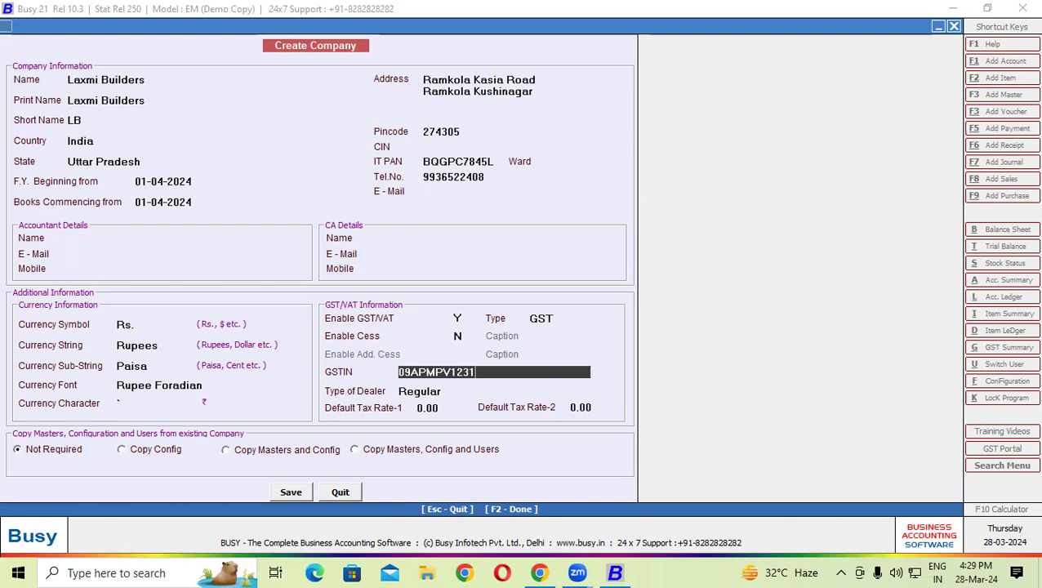
pyautogui.press('Return')
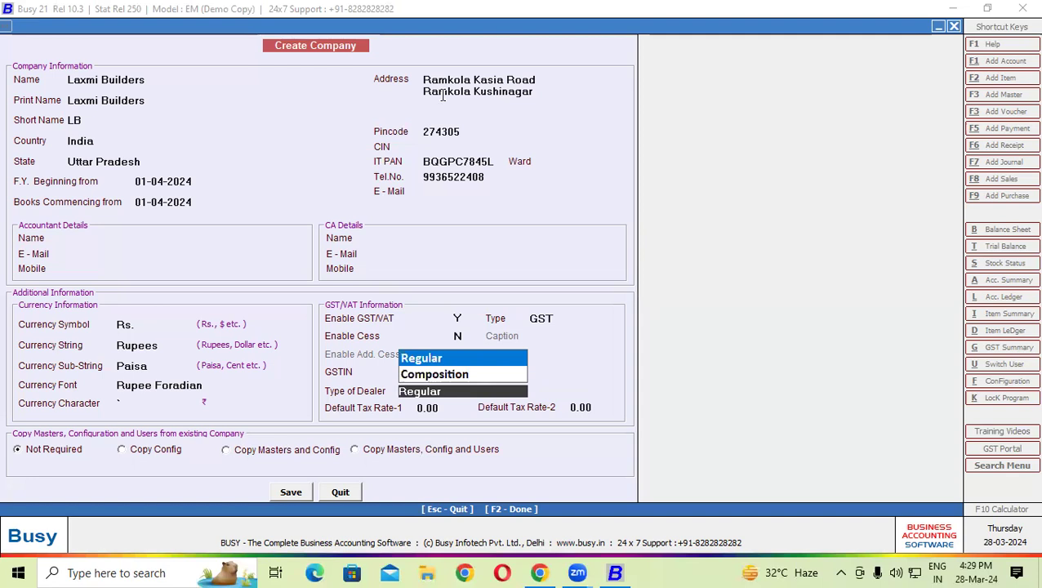
pyautogui.press('Return')
# - Set Default Tax Rate-1 to 28 and Default Tax Rate-2 to 18
pyautogui.write('28')
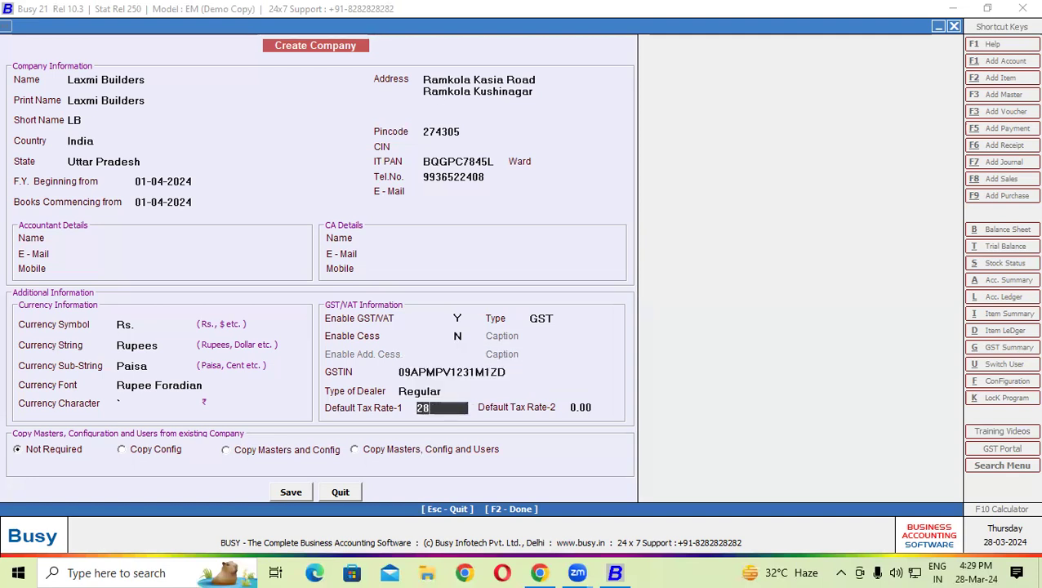
pyautogui.press('Return')
pyautogui.write('15')
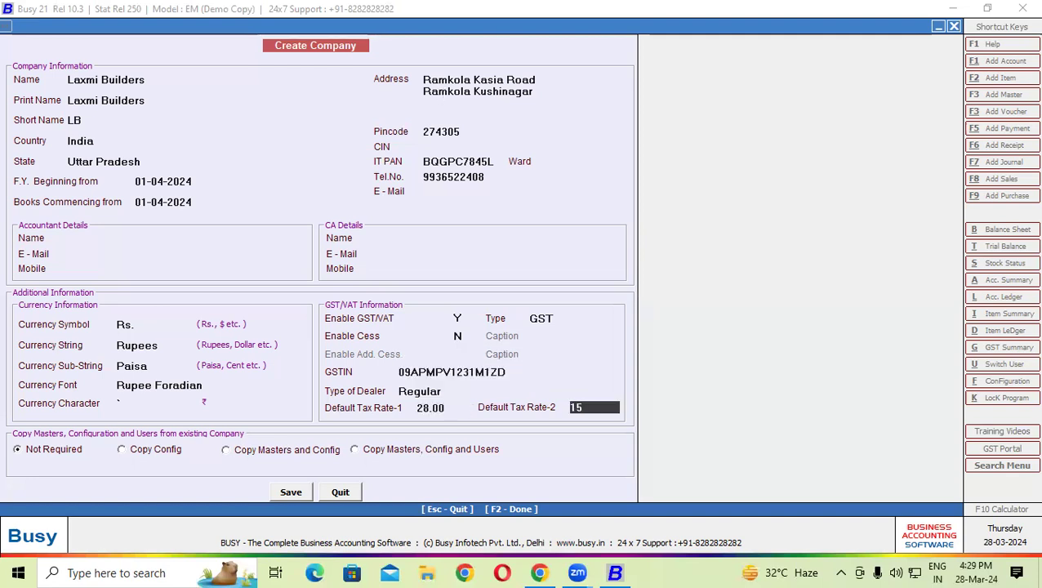
pyautogui.press('BackSpace')
pyautogui.write('8')
pyautogui.press('Return')
# - Save the Laxmi Builders company and acknowledge the Congratulations message
pyautogui.press('Return')
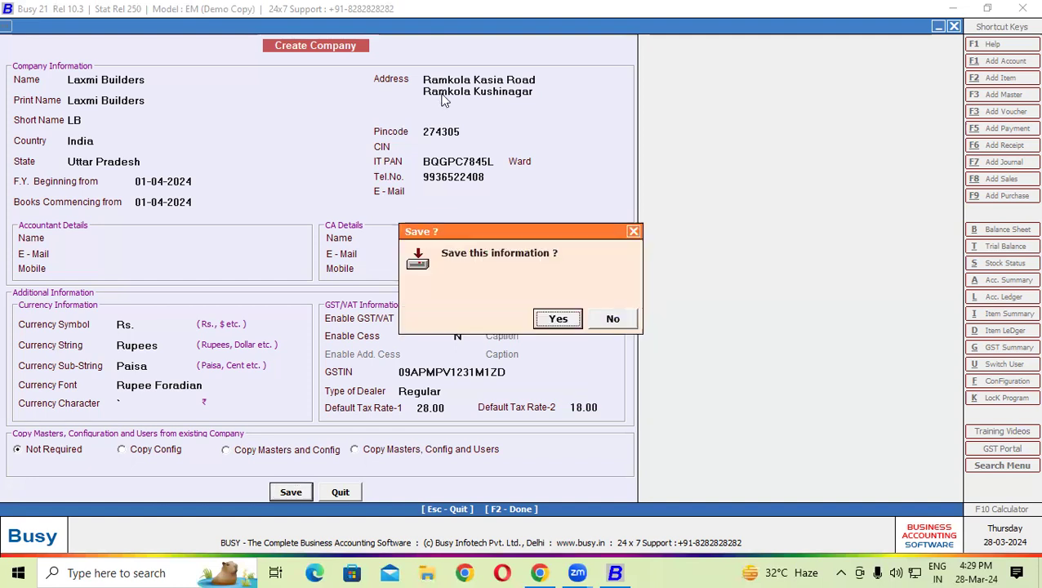
pyautogui.press('Return')
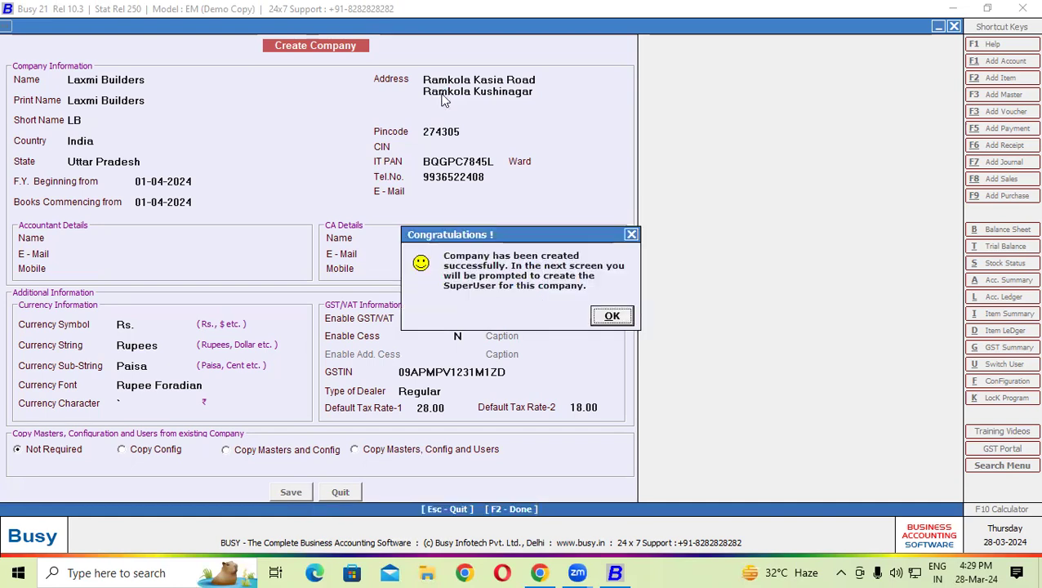
pyautogui.click(626, 318)
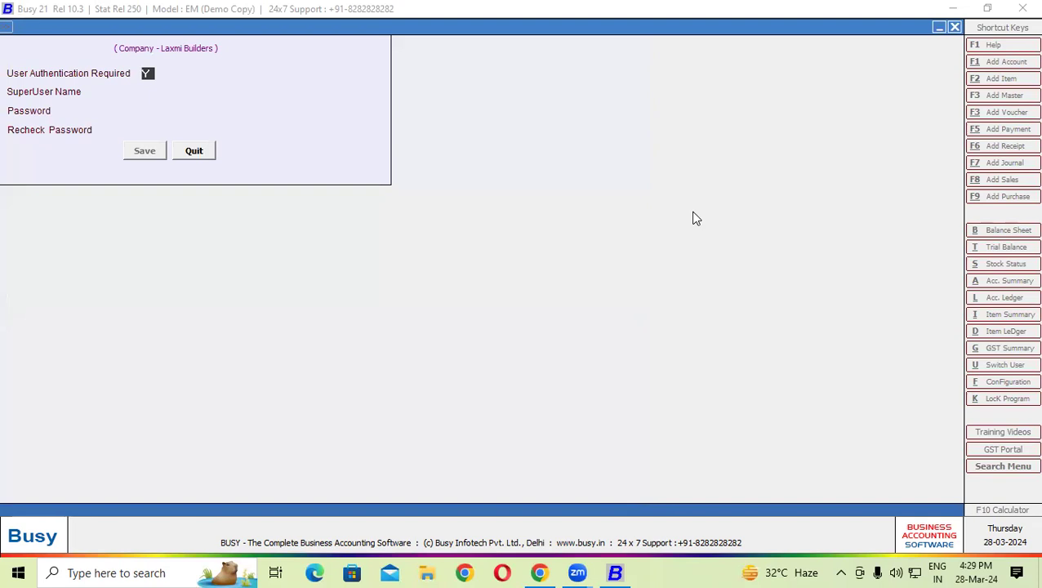
# - Create the superuser with a name and confirmed password, then leave Features / Options
pyautogui.press('Return')
pyautogui.write('Git')
pyautogui.press('Return')
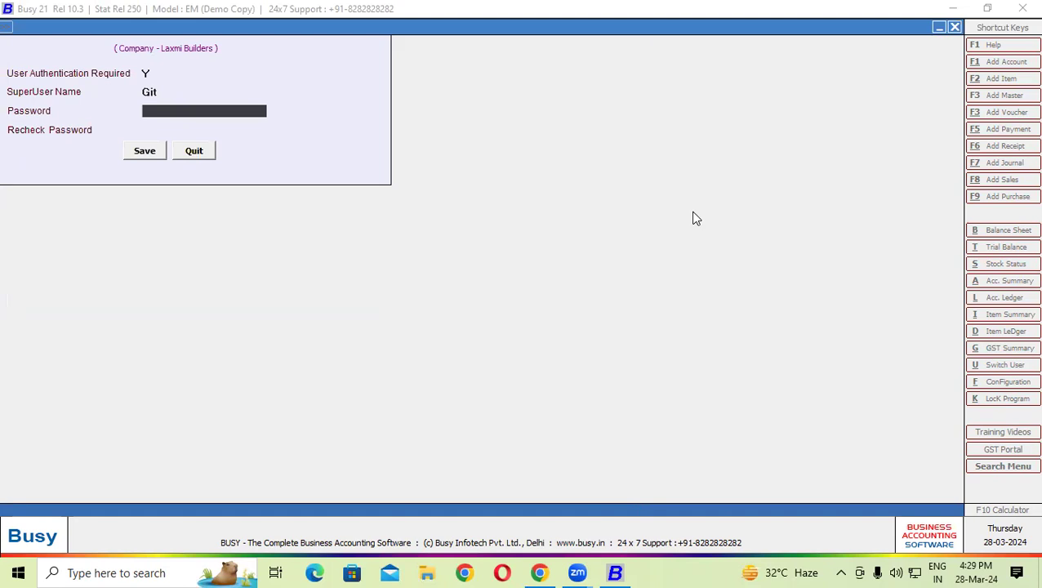
pyautogui.write('***')
pyautogui.press('Return')
pyautogui.write('***')
pyautogui.press('Return')
pyautogui.press('Return')
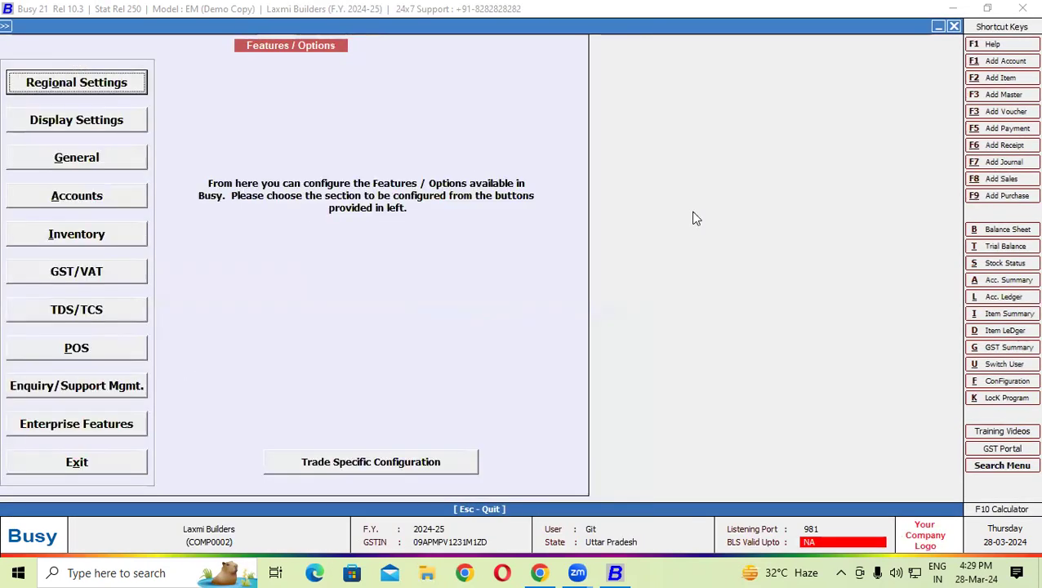
pyautogui.press('Escape')
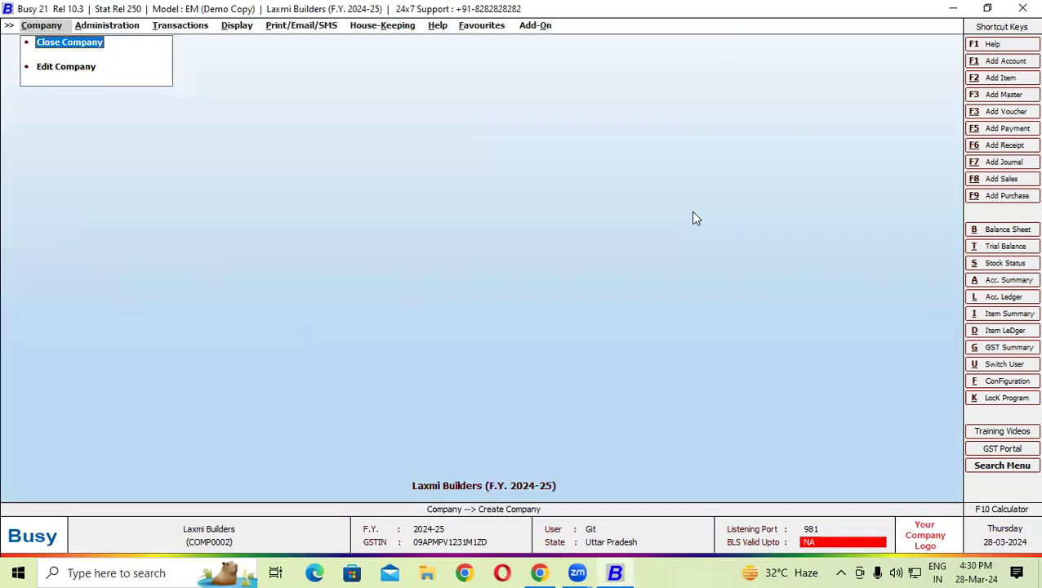
pyautogui.click(134, 27)
# - Add a new account master named SBI Od A/C in the Bank O/D Account group
pyautogui.click(125, 43)
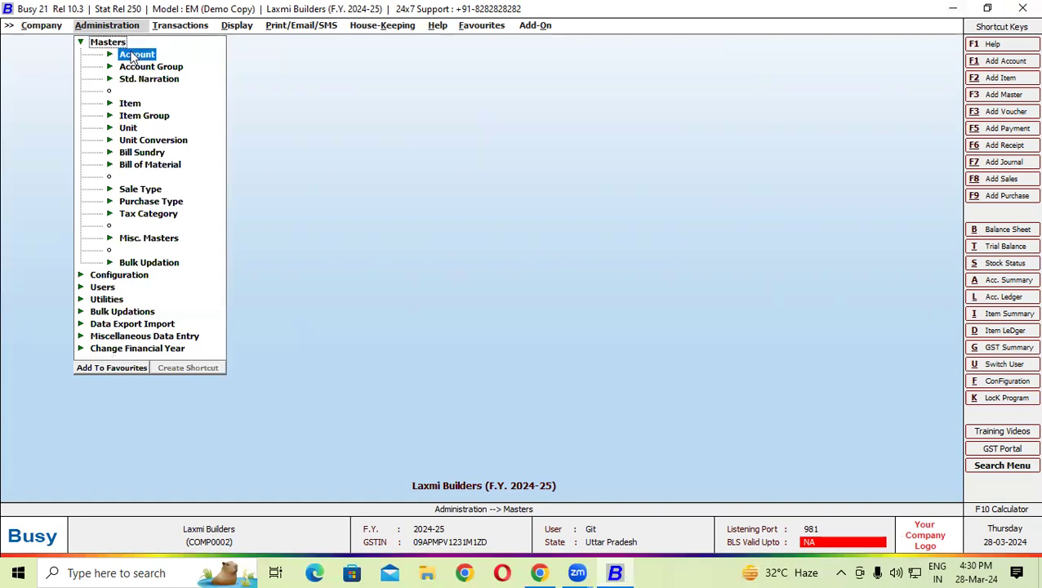
pyautogui.click(137, 54)
pyautogui.click(157, 66)
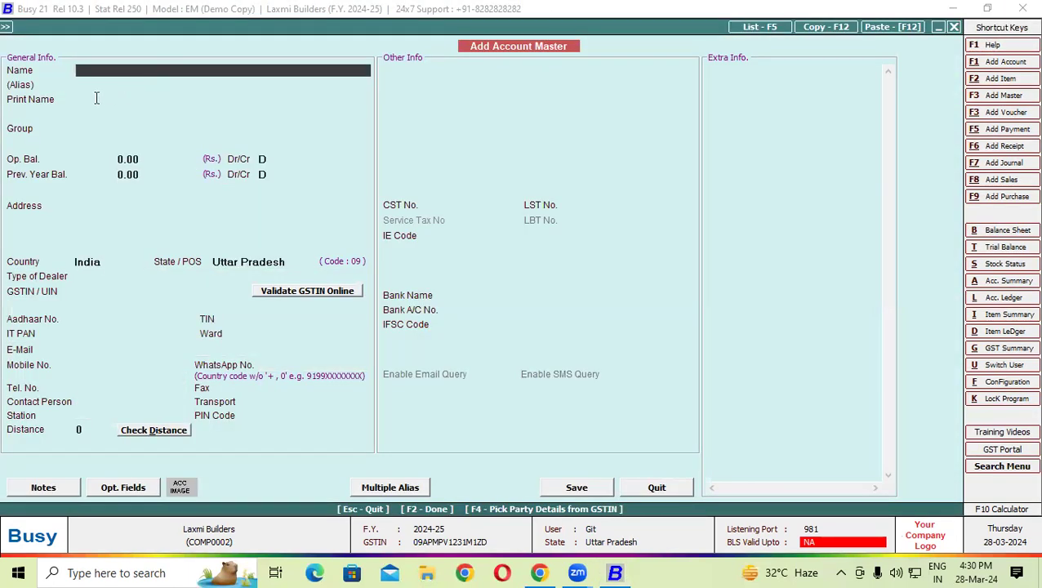
pyautogui.write('SBI Od A/C')
pyautogui.press('Return')
pyautogui.press('Return')
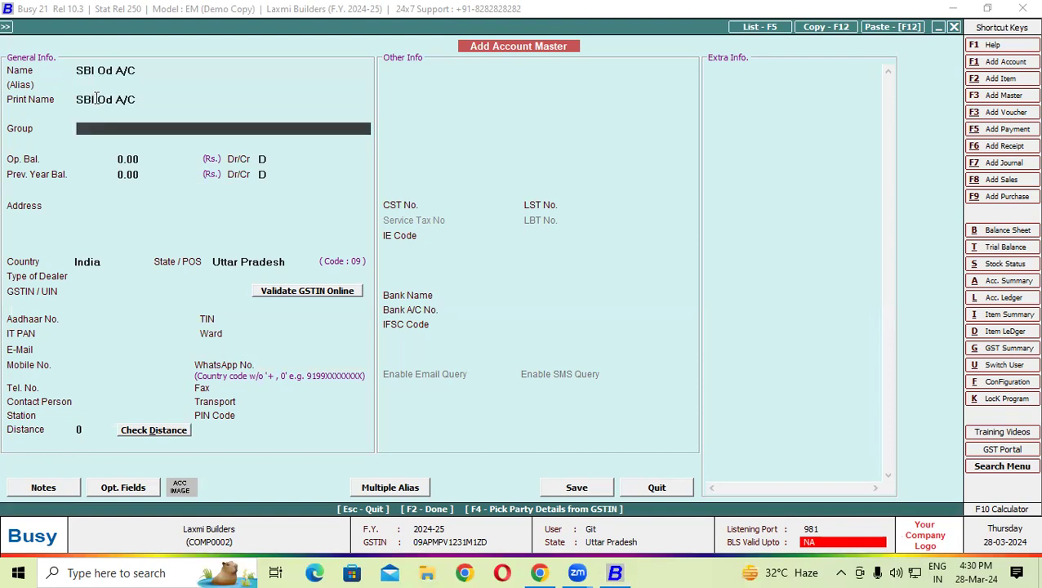
pyautogui.write('ba')
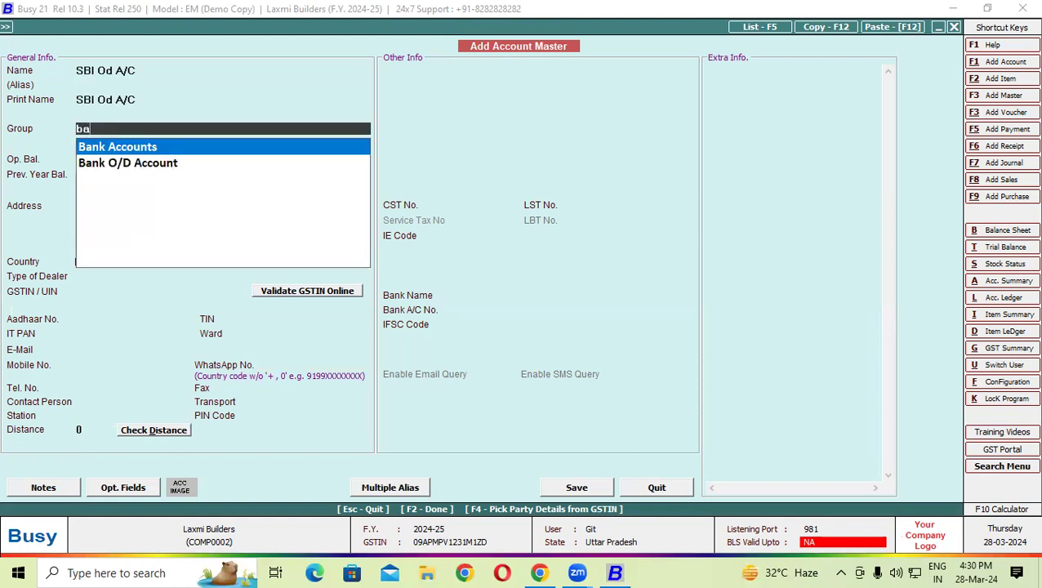
pyautogui.press('Down')
pyautogui.press('Return')
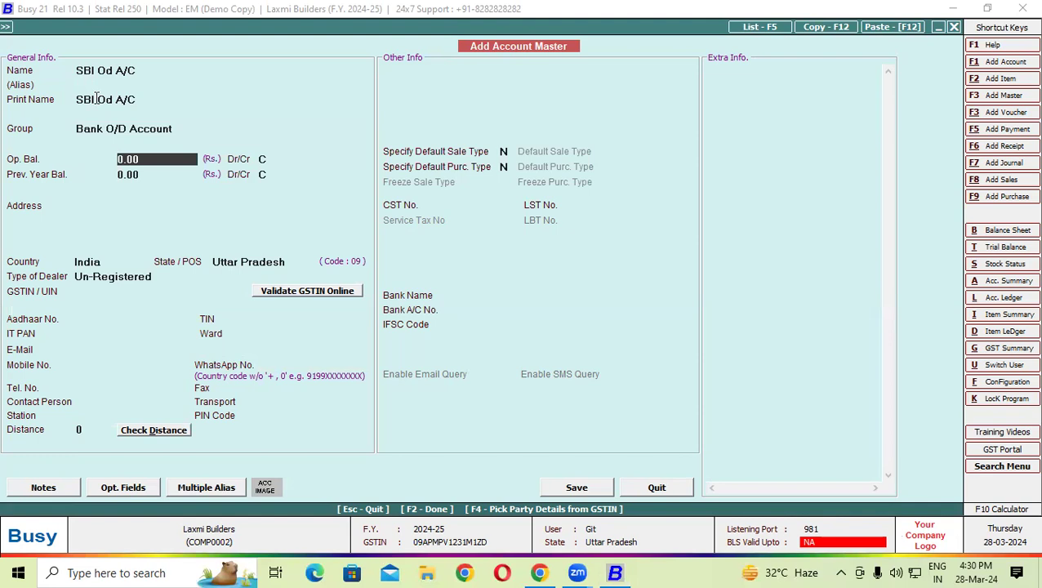
# - Give SBI Od A/C a 9,56,551.17 Cr opening balance and an address, then save it
pyautogui.write('9,')
pyautogui.write('56,5')
pyautogui.write('51')
pyautogui.write('.17')
pyautogui.press('Return')
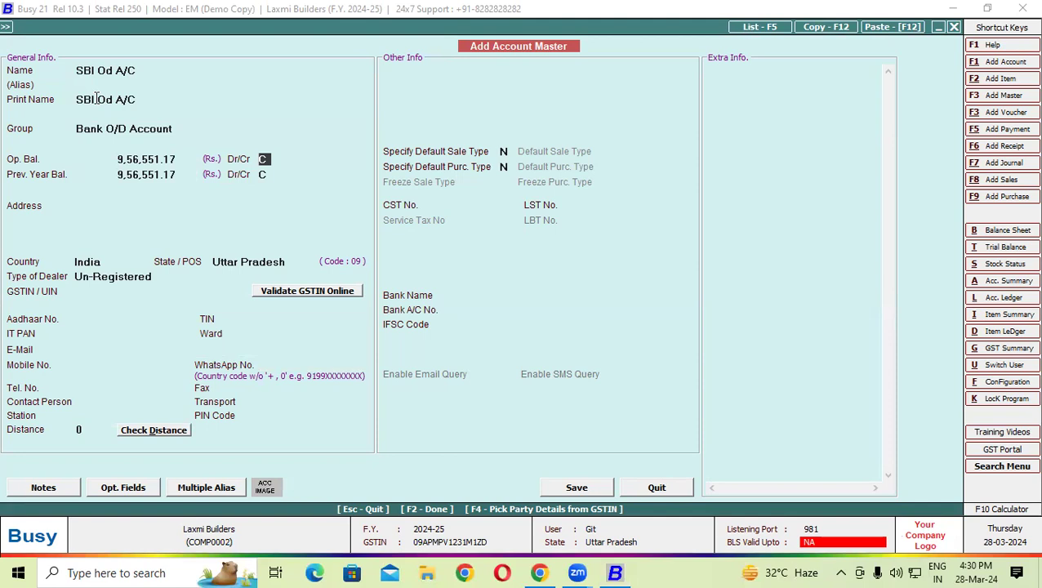
pyautogui.press('Return')
pyautogui.press('Return')
pyautogui.press('Return')
pyautogui.press('Return')
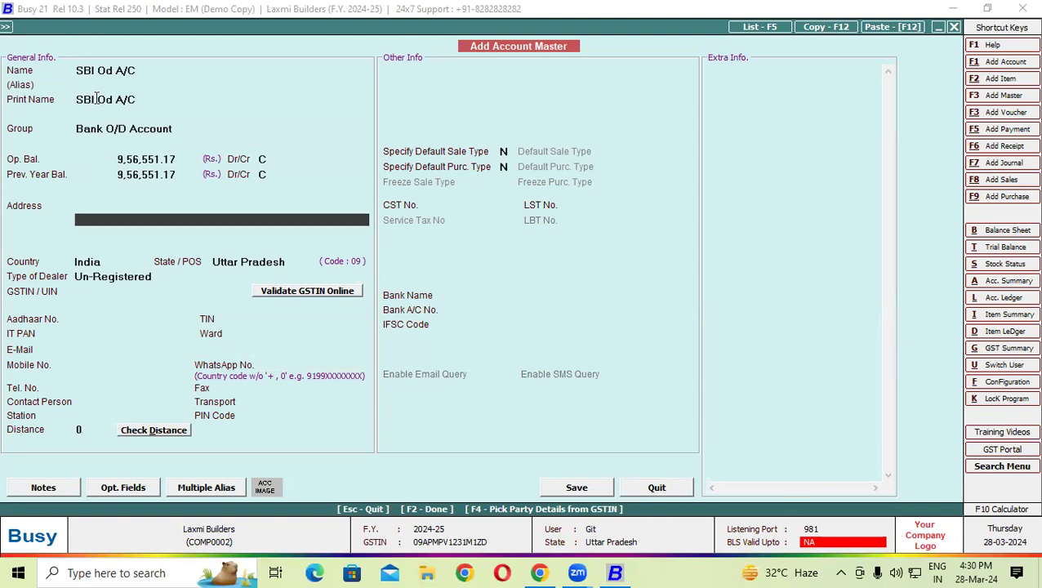
pyautogui.write('Ramkola')
pyautogui.press('Return')
pyautogui.press('Return')
pyautogui.press('Return')
pyautogui.press('Return')
pyautogui.press('Return')
pyautogui.press('Return')
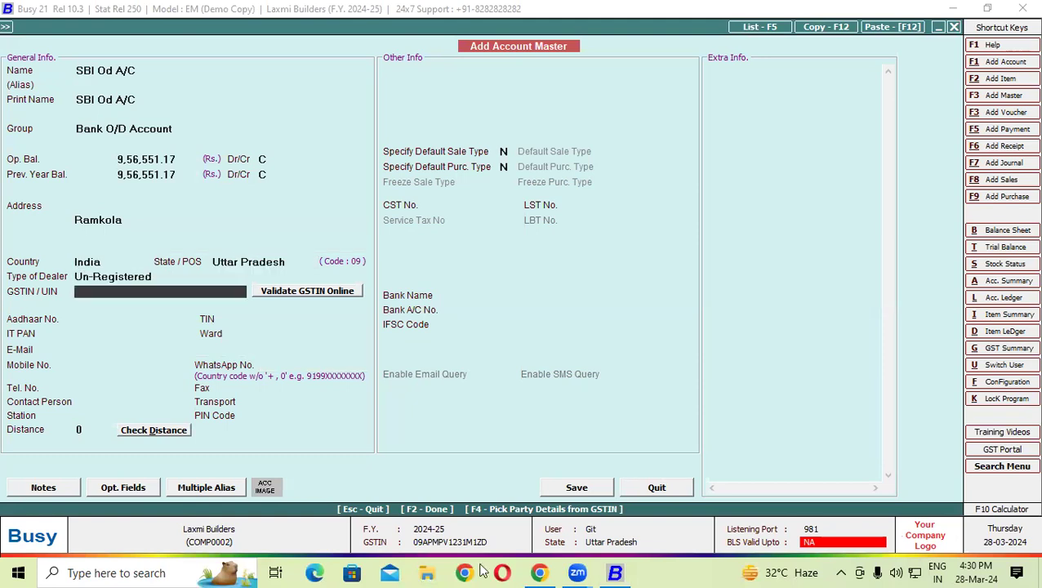
pyautogui.click(577, 487)
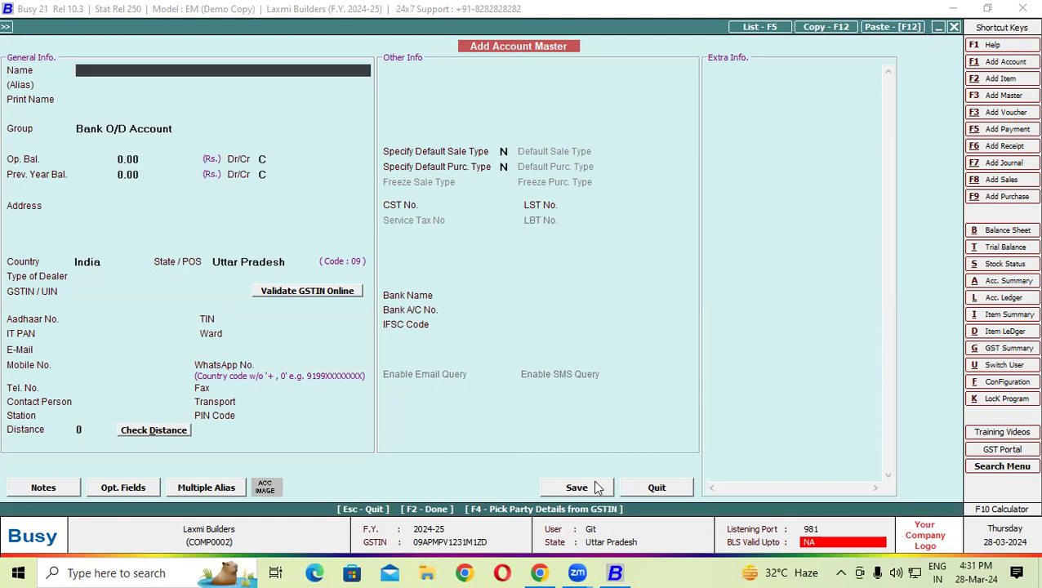
pyautogui.press('Escape')
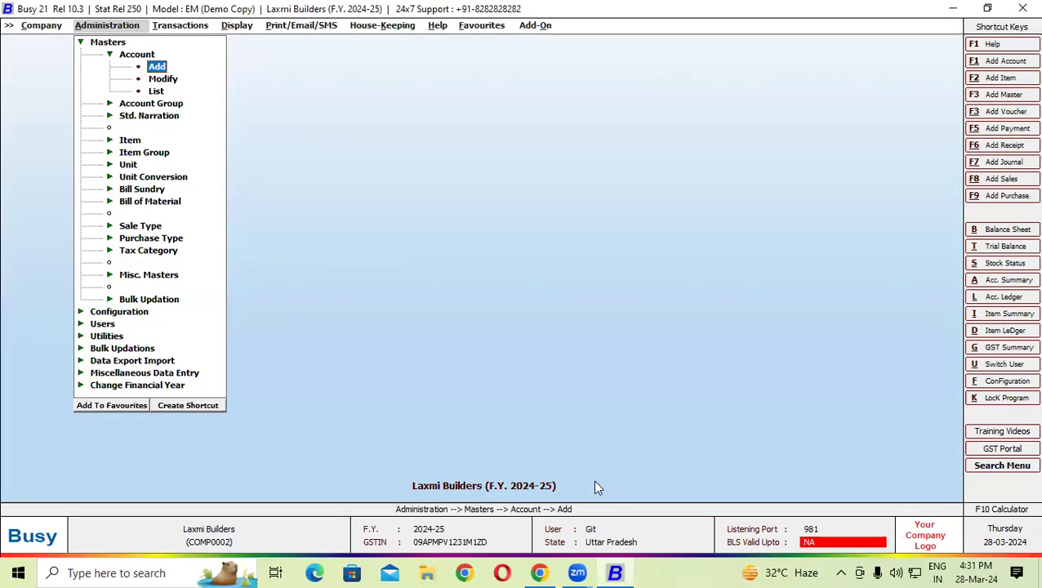
# - Leave Masters and bring up the Contra voucher options under Transactions
pyautogui.press('Escape')
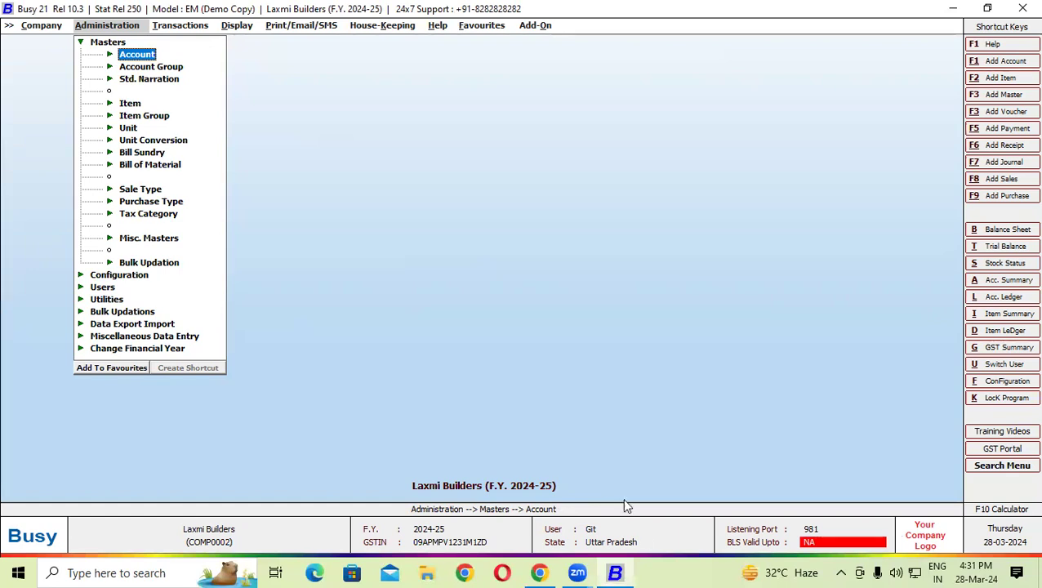
pyautogui.click(182, 26)
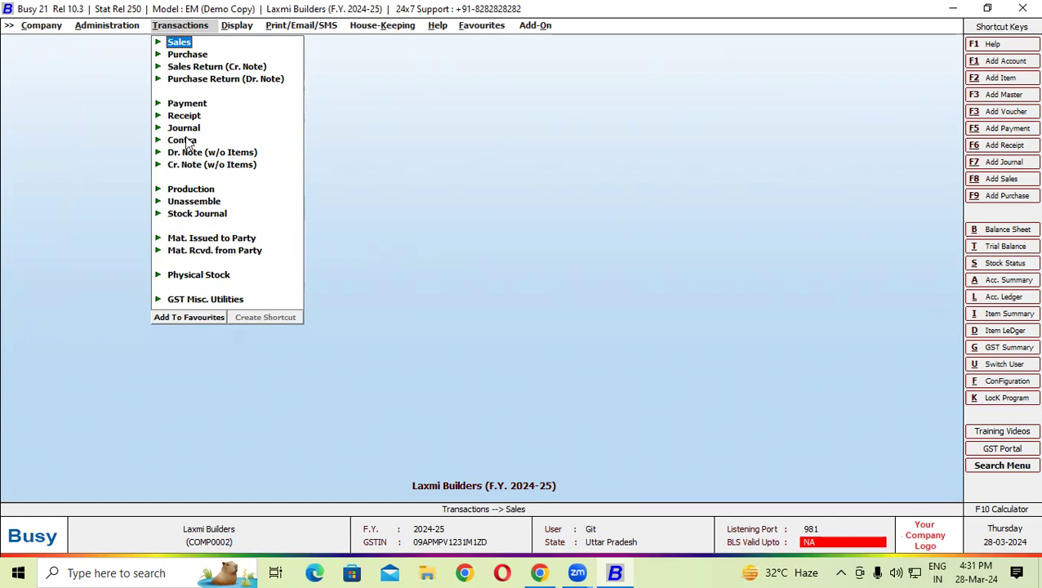
pyautogui.click(187, 141)
# - Start a contra voucher dated 01-04-2024 debiting SBI Od A/C by 1,005.00
pyautogui.click(200, 151)
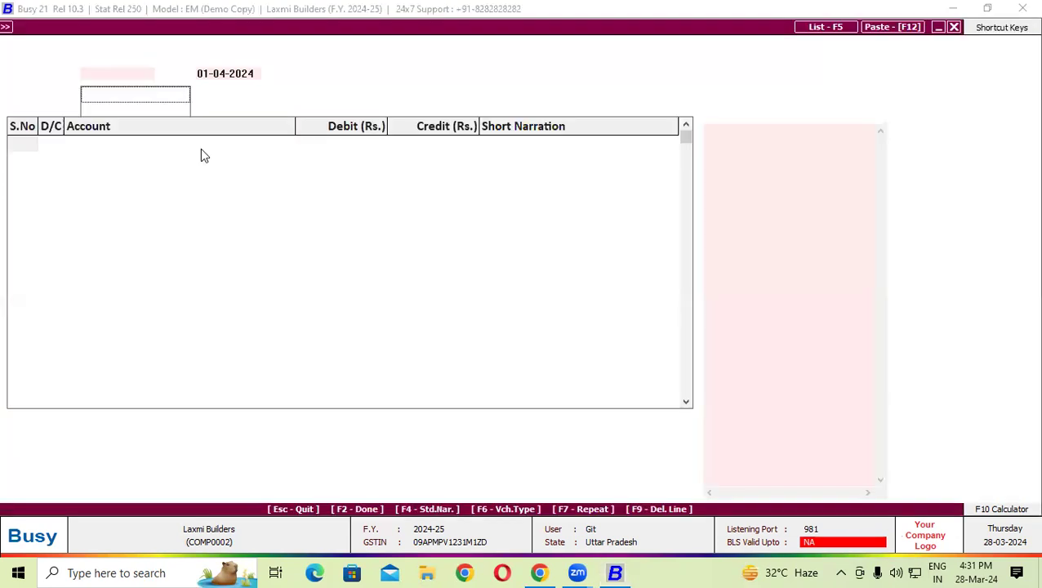
pyautogui.press('Return')
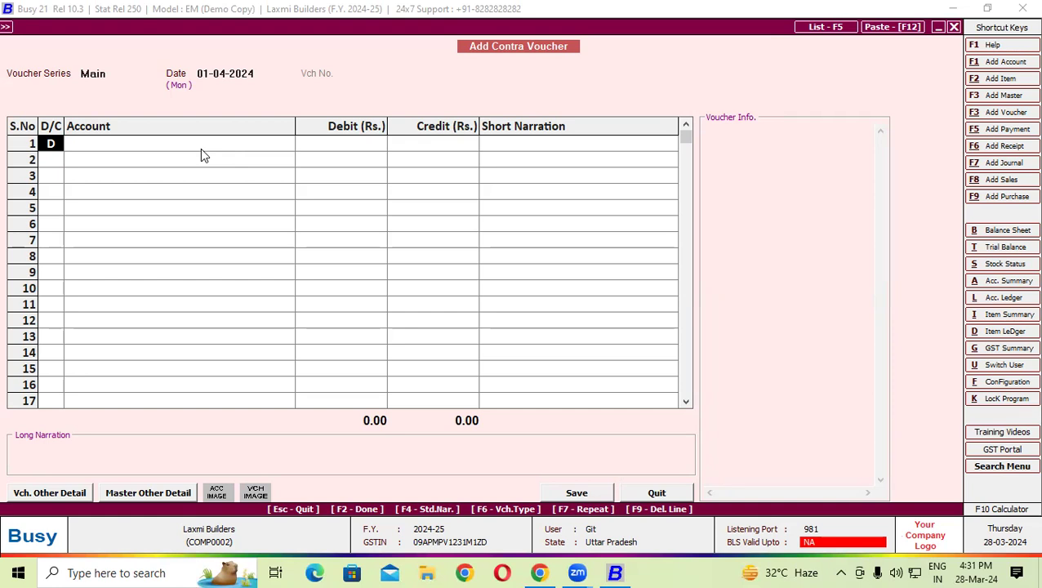
pyautogui.press('Return')
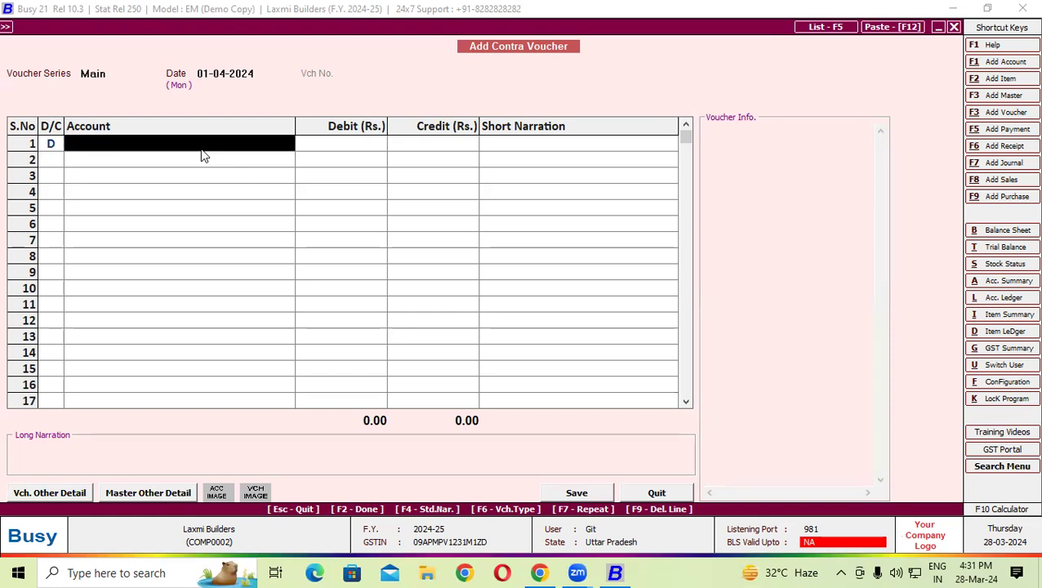
pyautogui.press('Return')
pyautogui.press('Return')
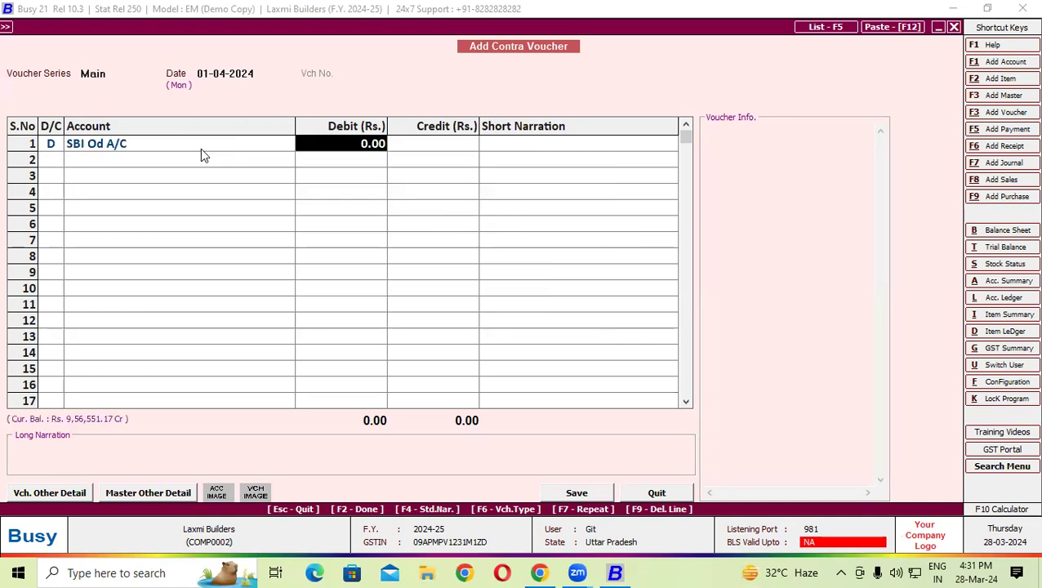
pyautogui.write('1005')
pyautogui.press('Return')
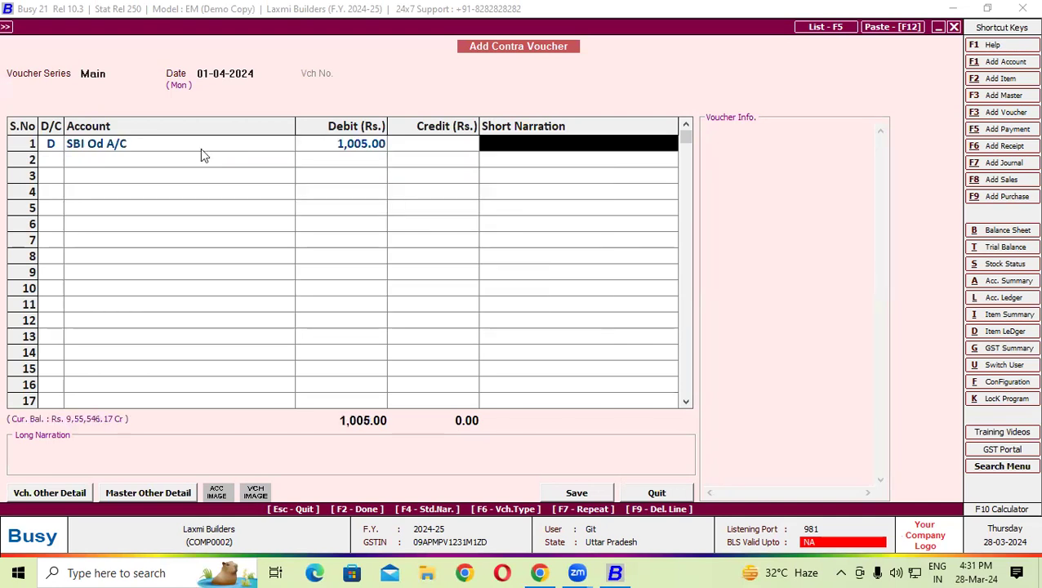
pyautogui.press('Return')
pyautogui.press('Return')
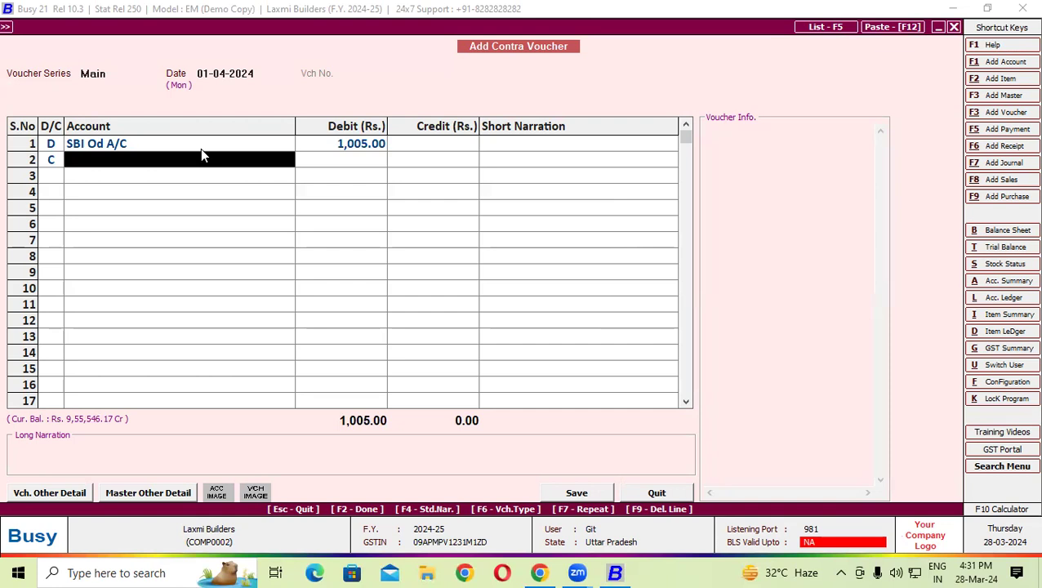
# - Credit Cash for the amount and save the contra voucher
pyautogui.write('ca')
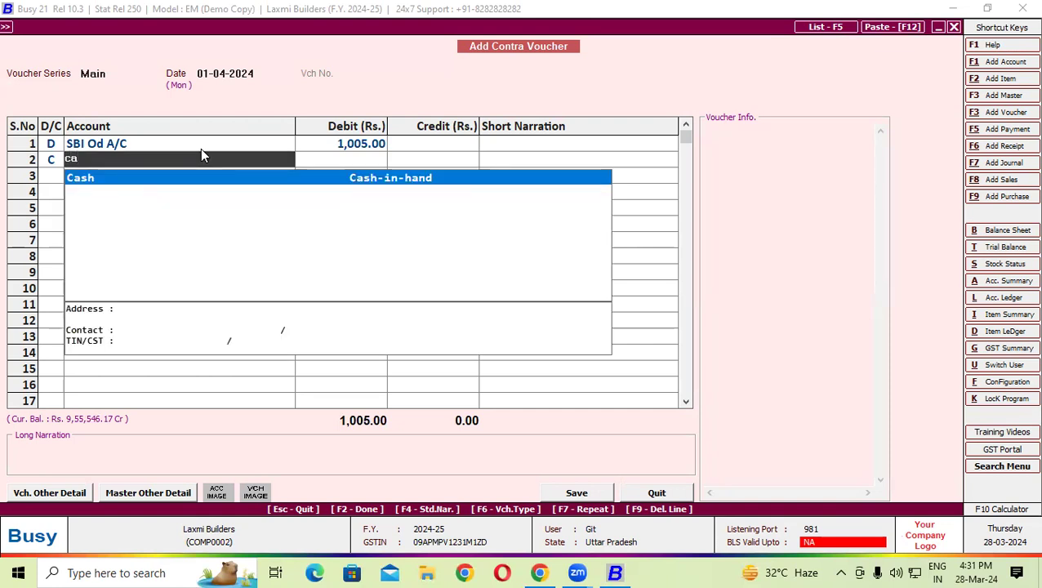
pyautogui.press('Return')
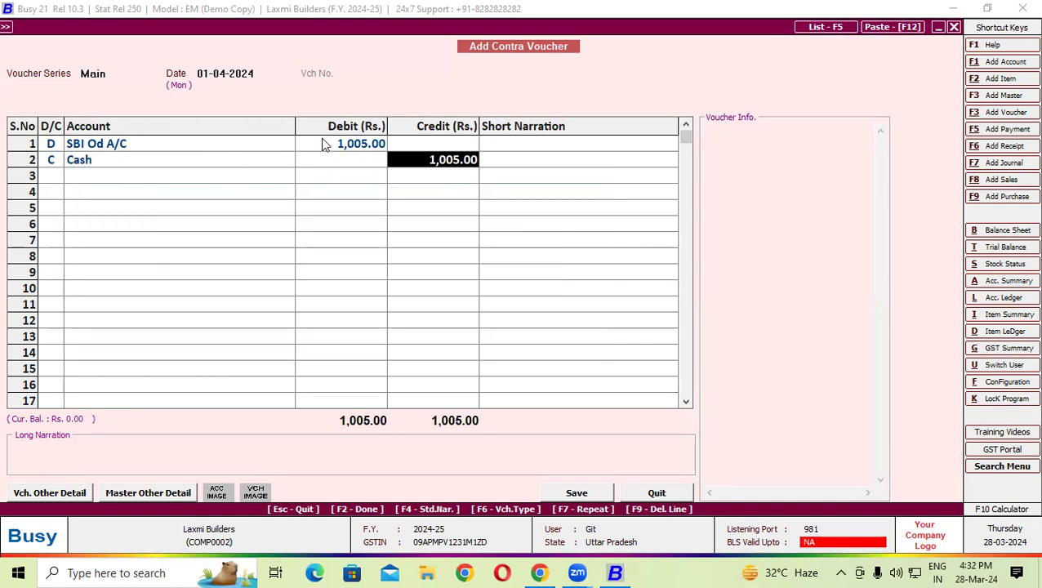
pyautogui.click(323, 144)
pyautogui.press('Return')
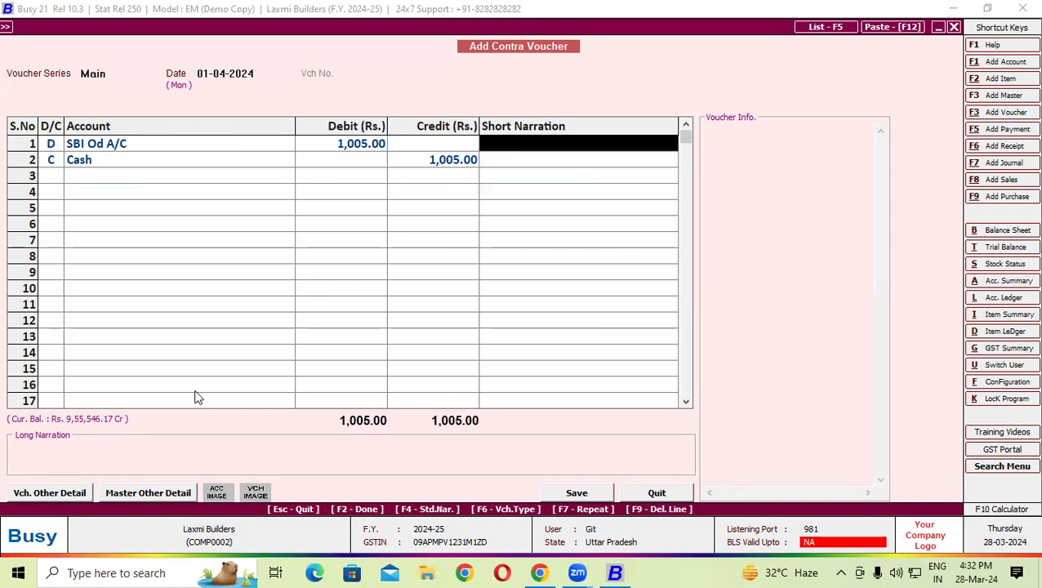
pyautogui.press('Return')
pyautogui.press('Return')
pyautogui.press('Return')
pyautogui.press('Return')
pyautogui.press('Return')
pyautogui.press('Return')
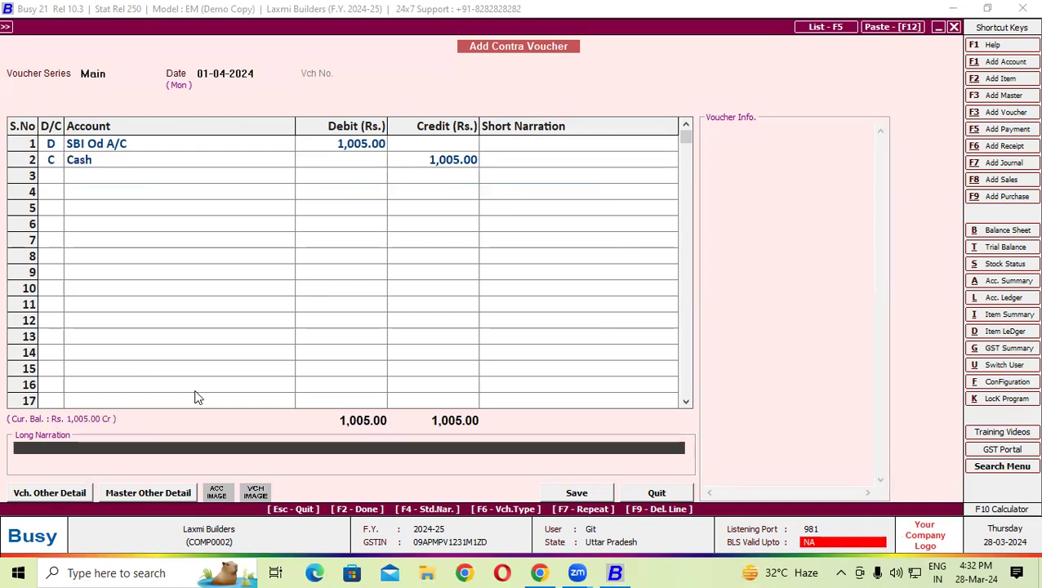
pyautogui.press('Return')
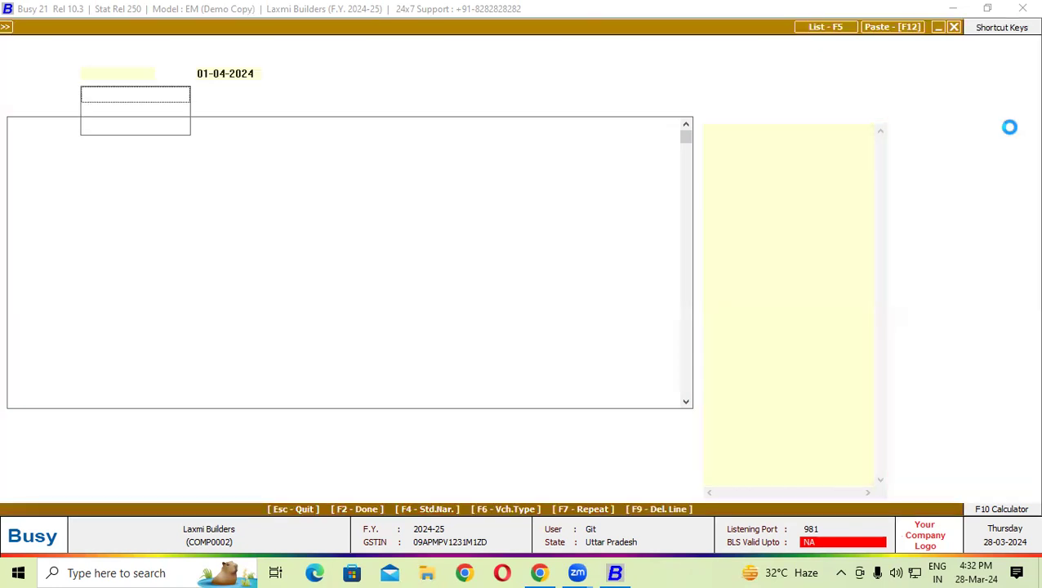
# - Begin a payment voucher with GST nature Not Applicable and create a new account 'Suspense a/c'
pyautogui.click(1010, 131)
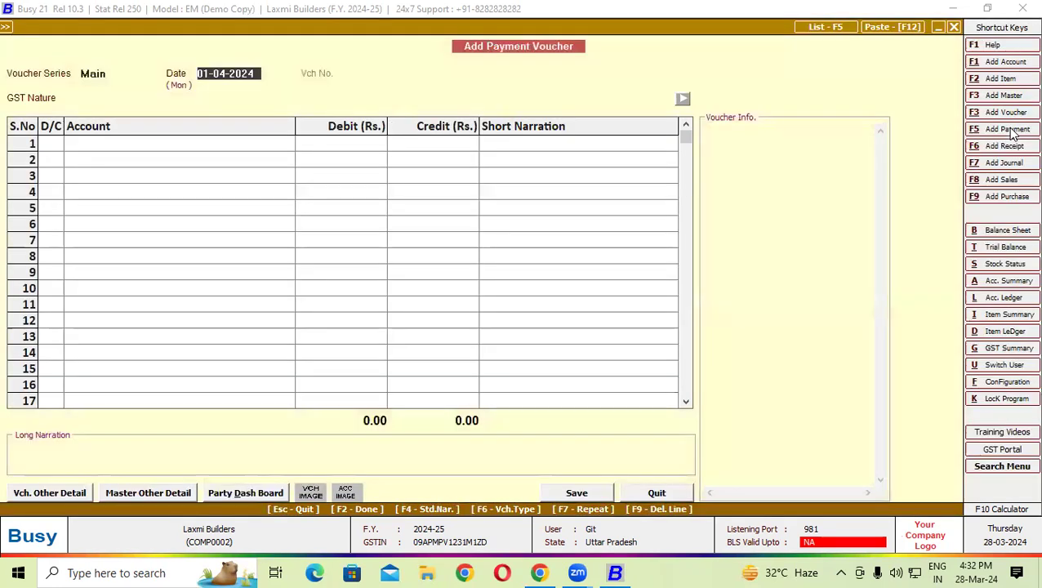
pyautogui.press('Return')
pyautogui.press('Return')
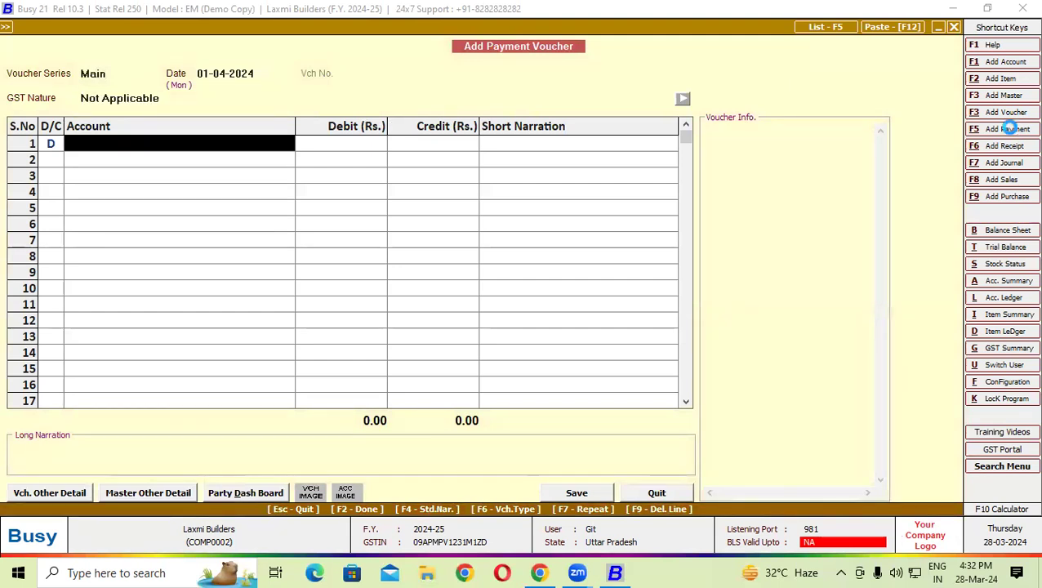
pyautogui.hotkey('alt', 'c')
pyautogui.write('Suspen')
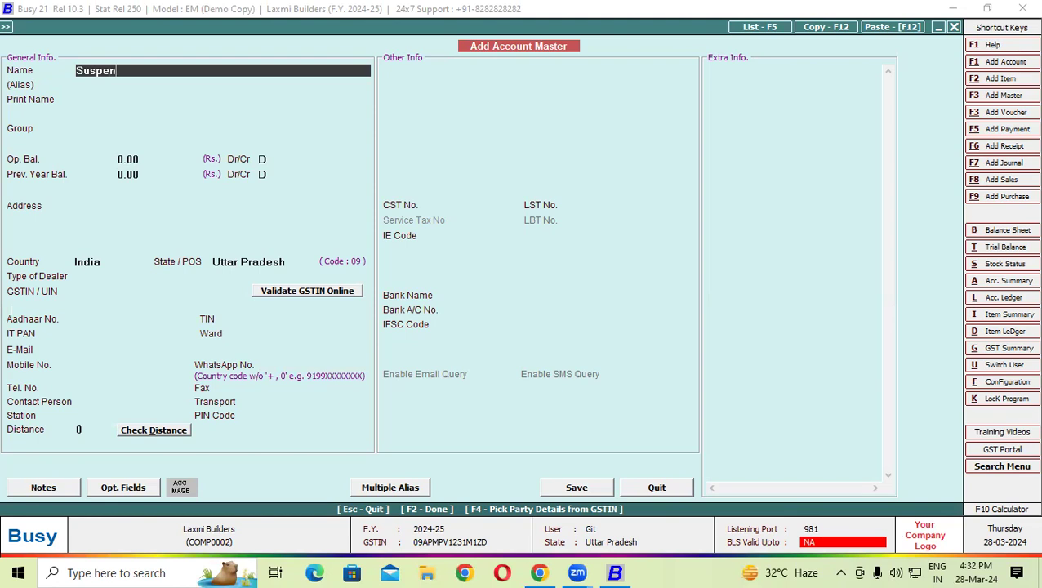
pyautogui.write('se a/c')
pyautogui.press('Return')
pyautogui.press('Return')
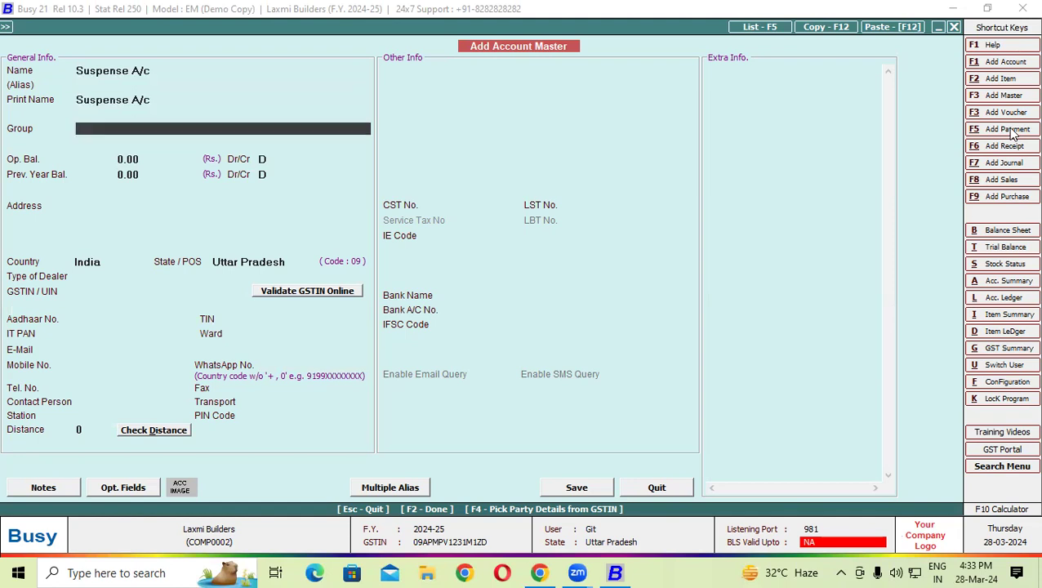
# - Assign the Suspense Account group to the new account and save it
pyautogui.write('su')
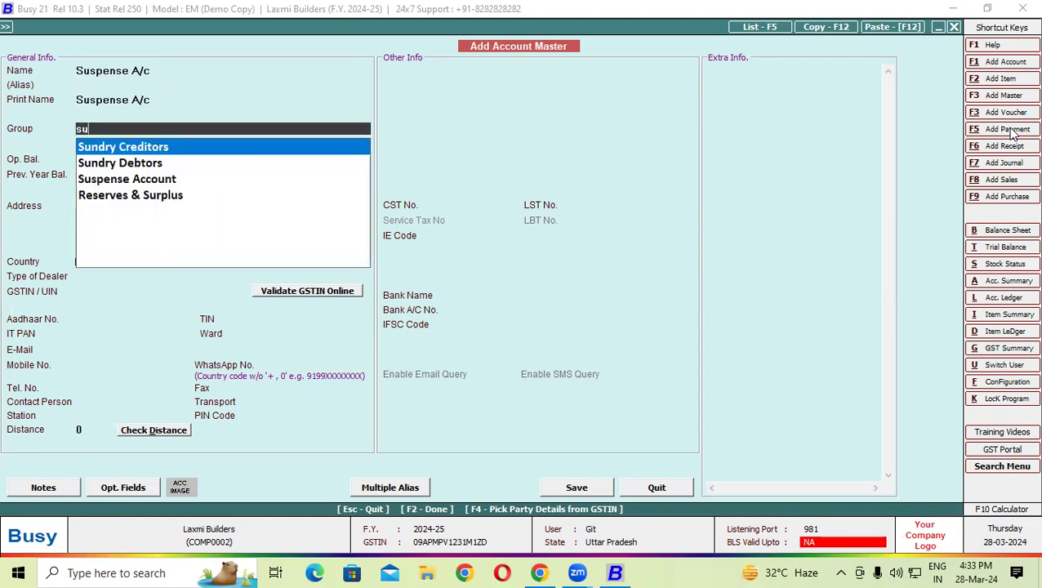
pyautogui.press('Return')
pyautogui.press('Up')
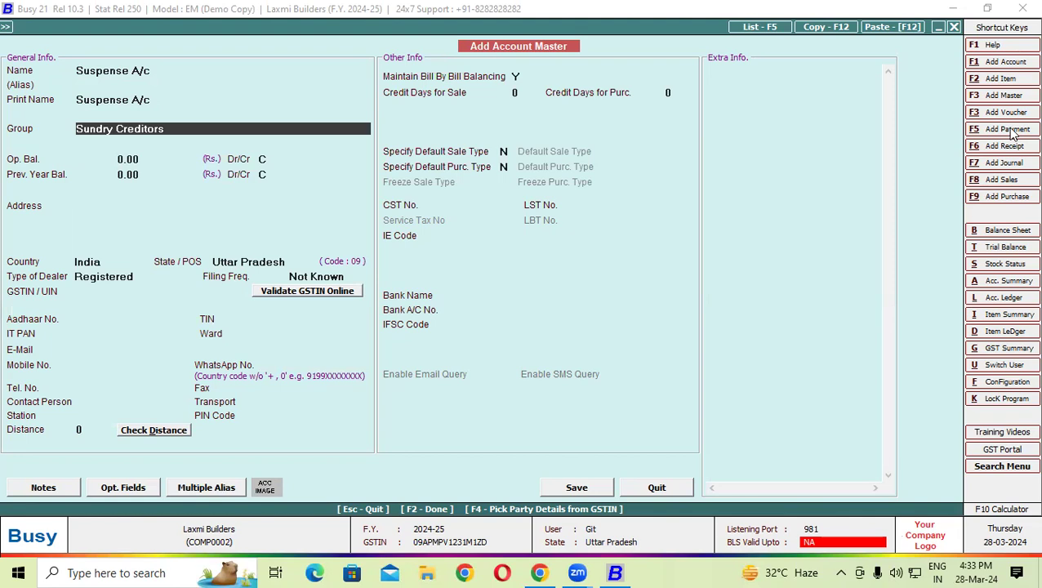
pyautogui.write('s')
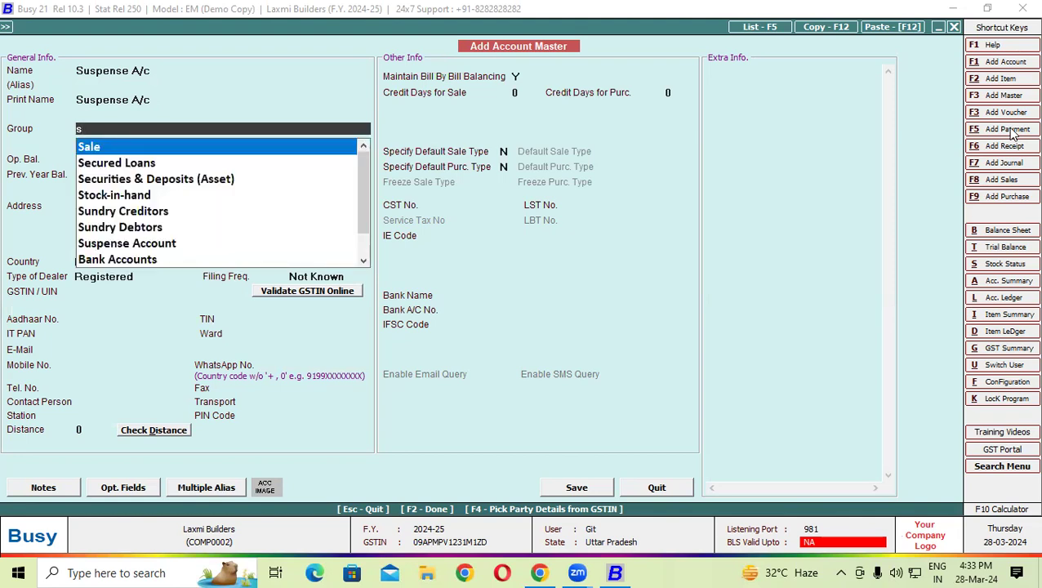
pyautogui.press('Down')
pyautogui.press('Down')
pyautogui.press('Down')
pyautogui.press('Down')
pyautogui.press('Down')
pyautogui.press('Down')
pyautogui.press('Return')
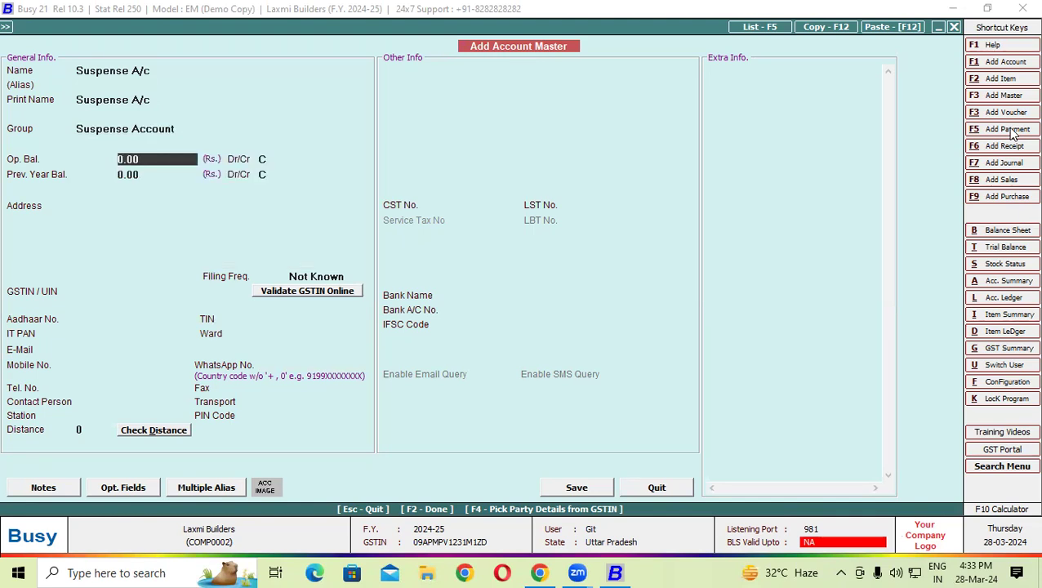
pyautogui.press('F2')
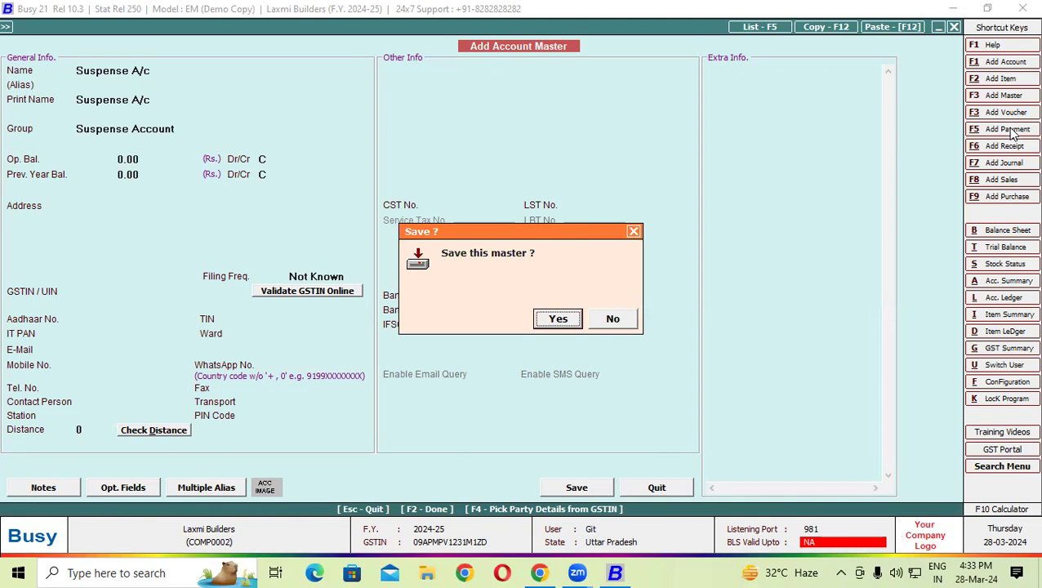
pyautogui.press('Return')
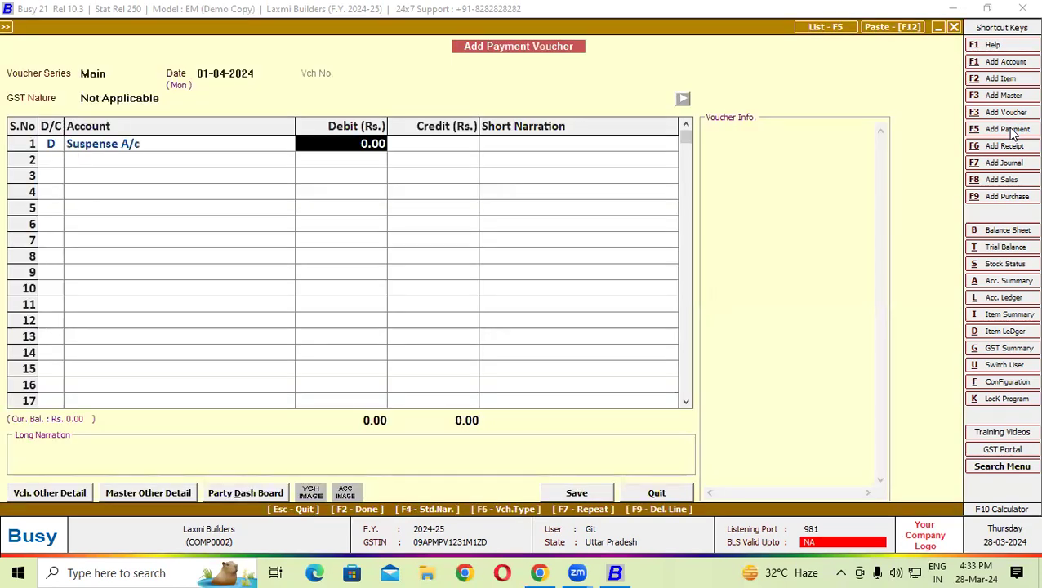
# - Enter 11,981.00 as the Suspense A/c debit amount, correcting the mistyped digit
pyautogui.write('11987')
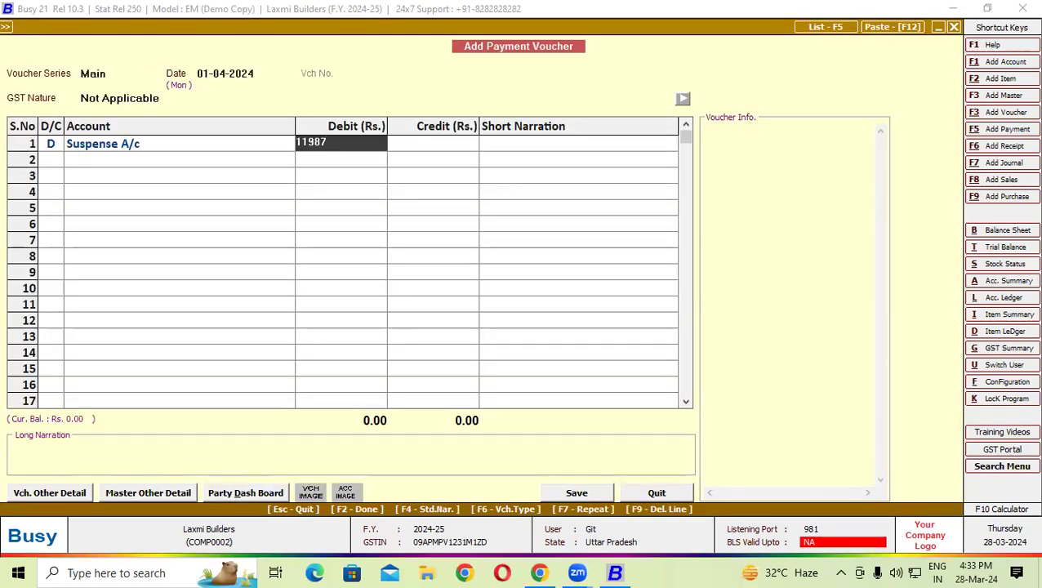
pyautogui.press('BackSpace')
pyautogui.write('1')
pyautogui.press('Return')
# - Credit SBI Od A/C in row 2 and save the payment voucher
pyautogui.press('Return')
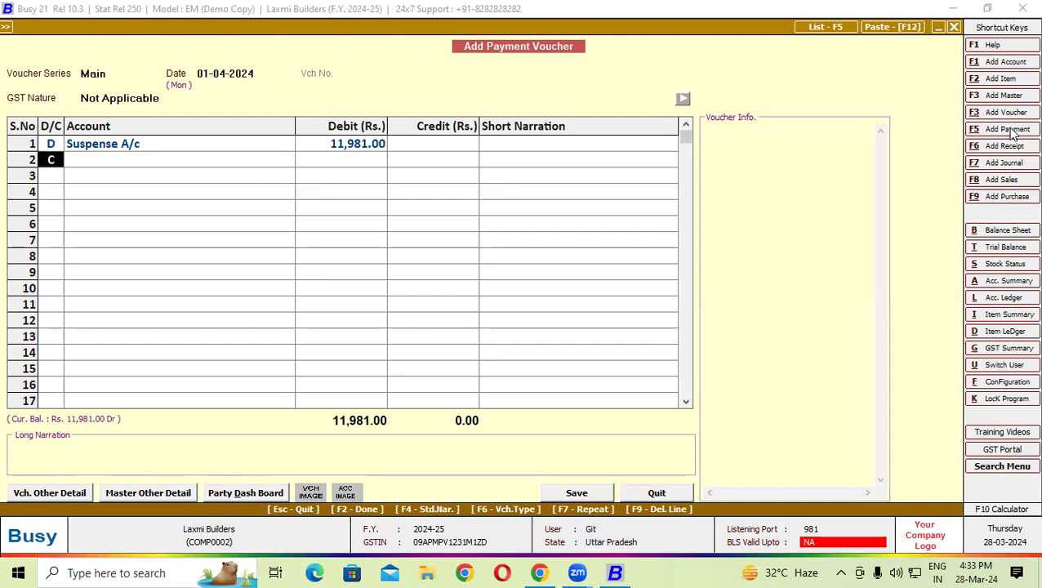
pyautogui.press('Return')
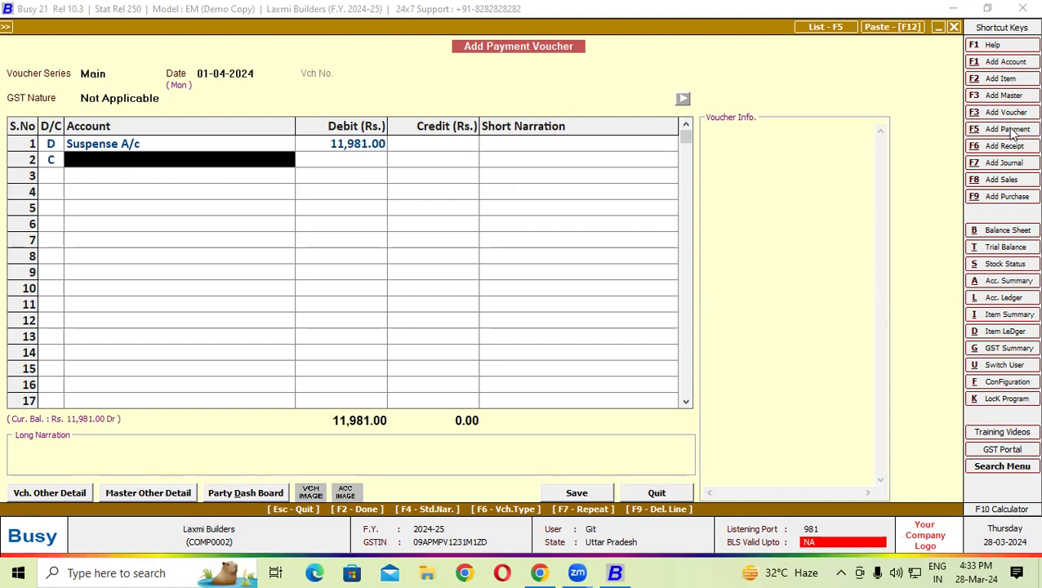
pyautogui.write('s')
pyautogui.press('Return')
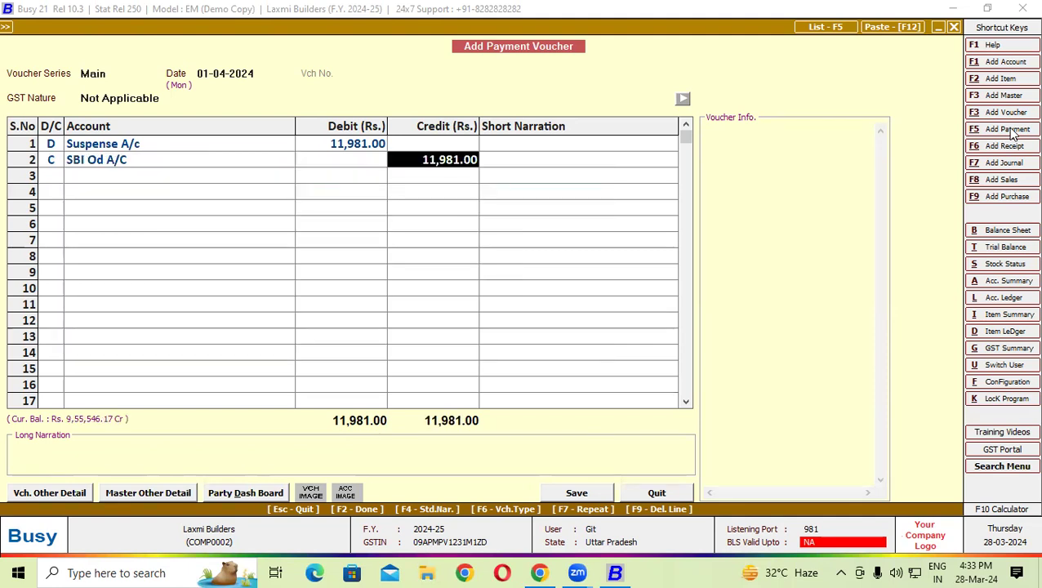
pyautogui.press('Return')
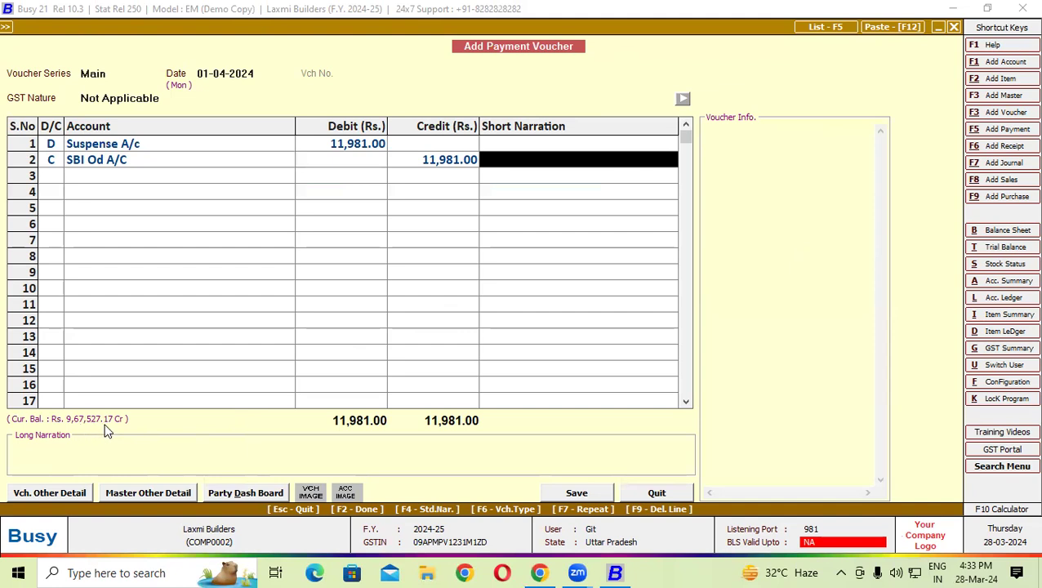
pyautogui.press('Return')
pyautogui.press('Return')
pyautogui.press('Return')
pyautogui.press('Return')
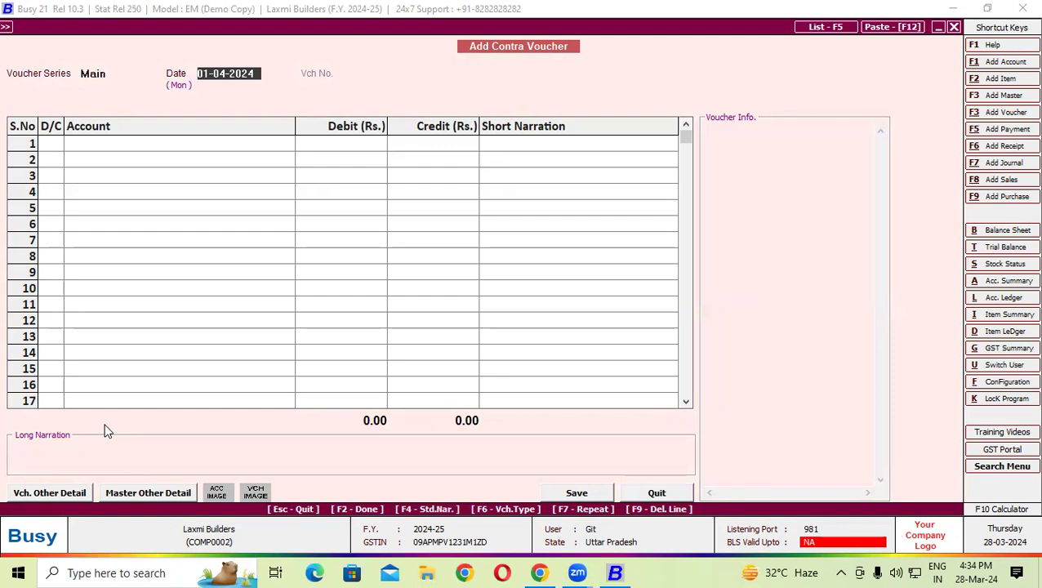
# - Debit SBI Od A/C 46,000.00 in row 1 of the contra voucher dated 01-04-2024
pyautogui.press('Return')
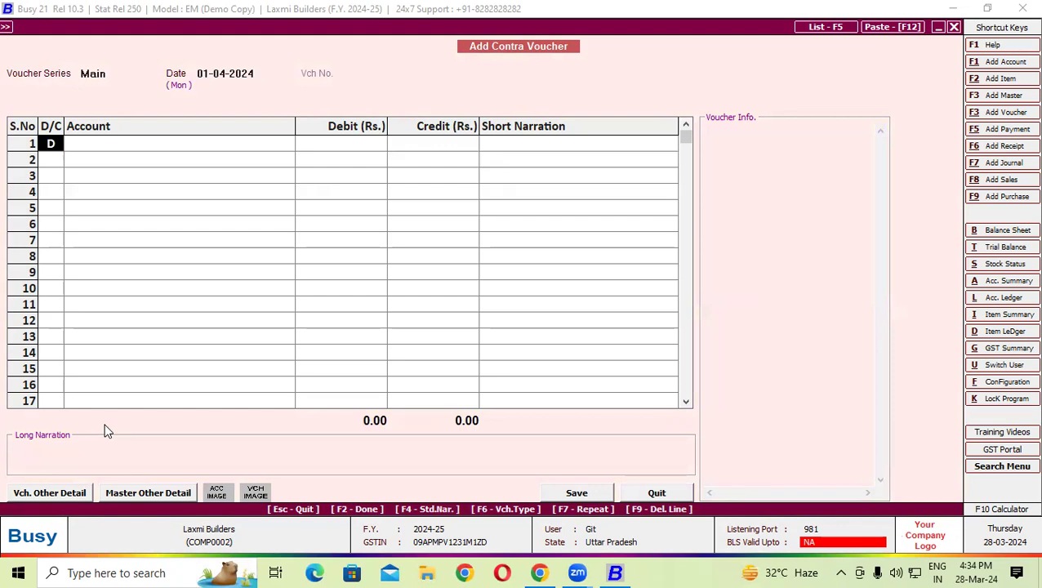
pyautogui.press('Return')
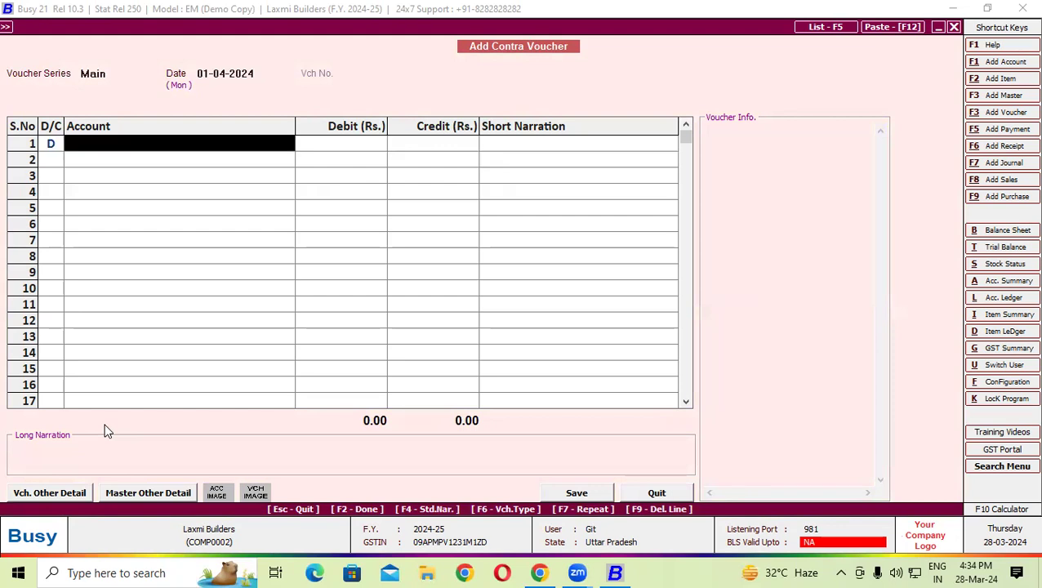
pyautogui.write('s')
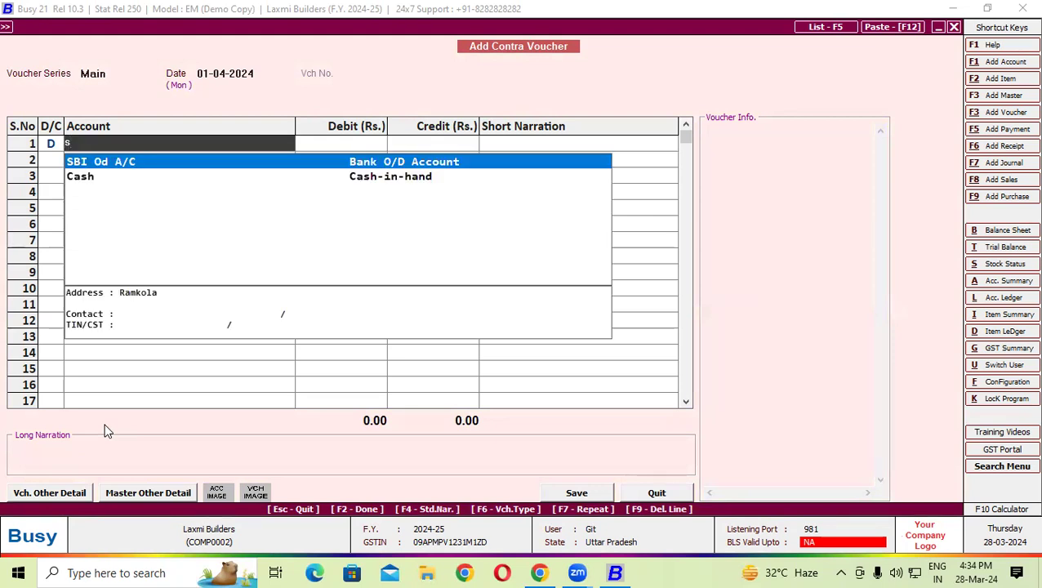
pyautogui.press('Return')
pyautogui.write('7')
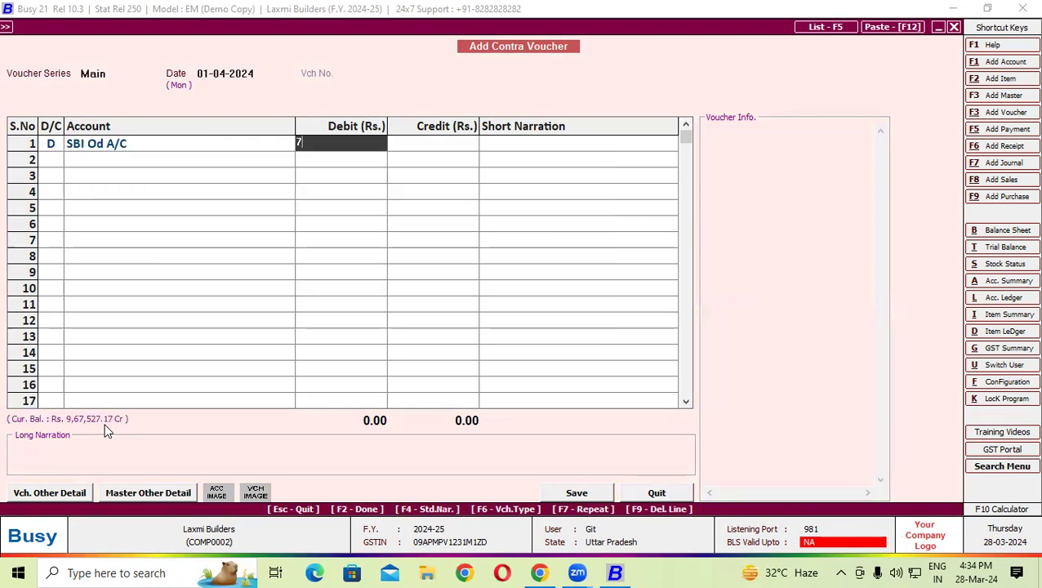
pyautogui.write('91')
pyautogui.press('BackSpace')
pyautogui.press('BackSpace')
pyautogui.press('BackSpace')
pyautogui.write('46,000')
pyautogui.press('Return')
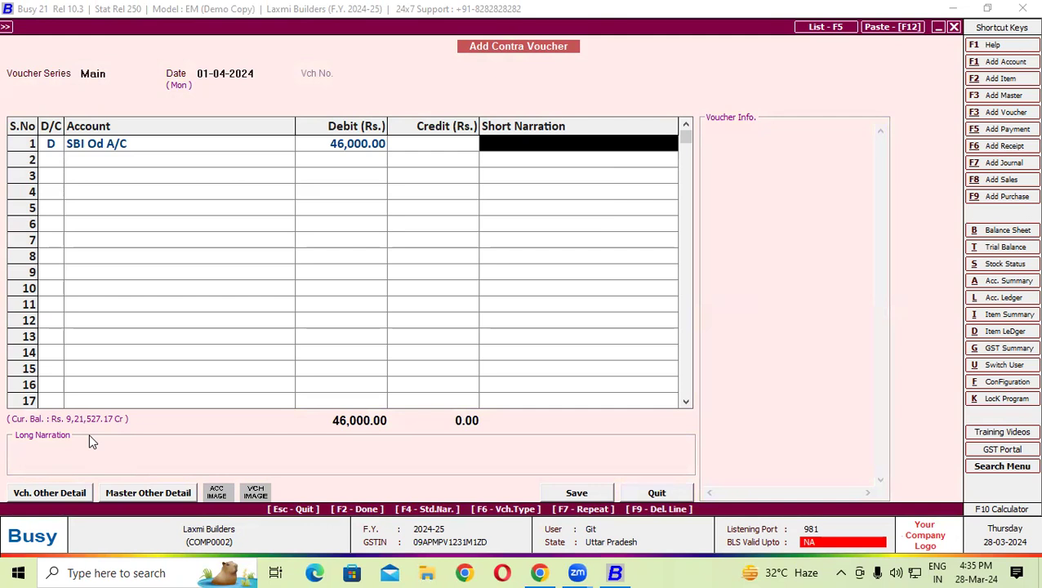
# - Credit Cash 46,000.00 in row 2 and save the contra voucher
pyautogui.press('Return')
pyautogui.press('Return')
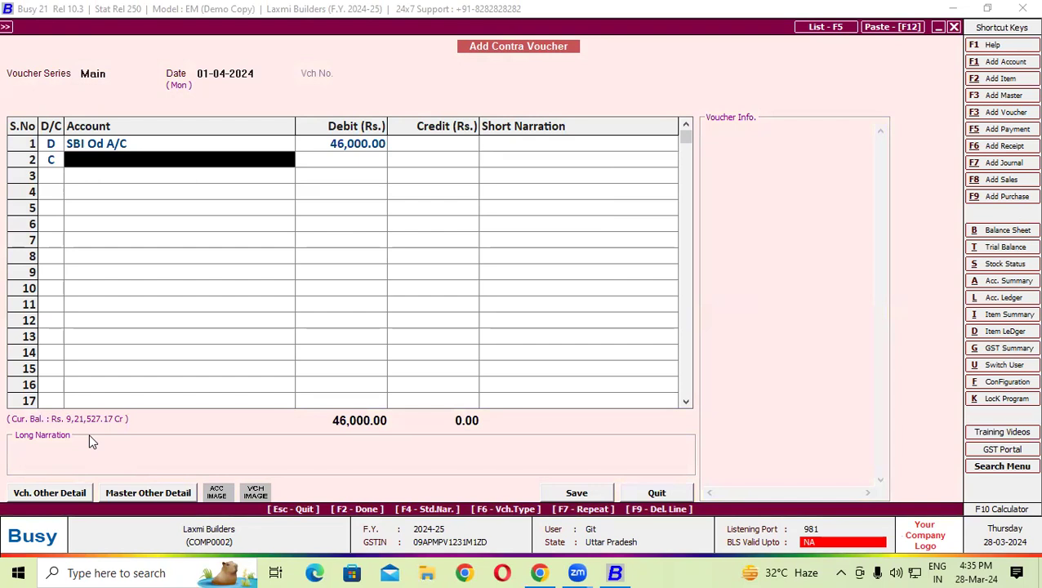
pyautogui.press('Return')
pyautogui.press('Return')
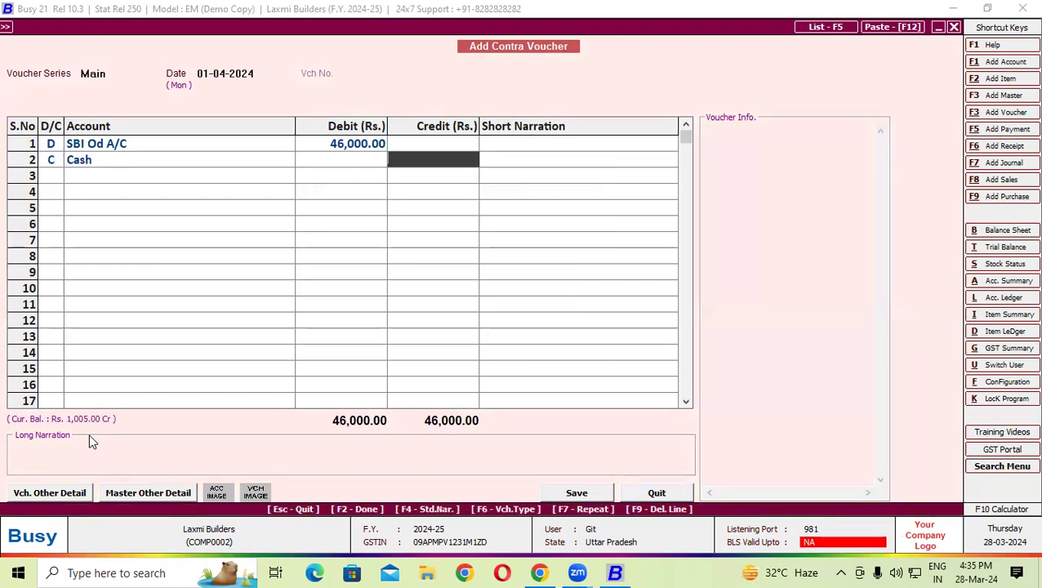
pyautogui.press('Escape')
pyautogui.press('Return')
pyautogui.press('Return')
pyautogui.press('Return')
pyautogui.press('Return')
pyautogui.press('Return')
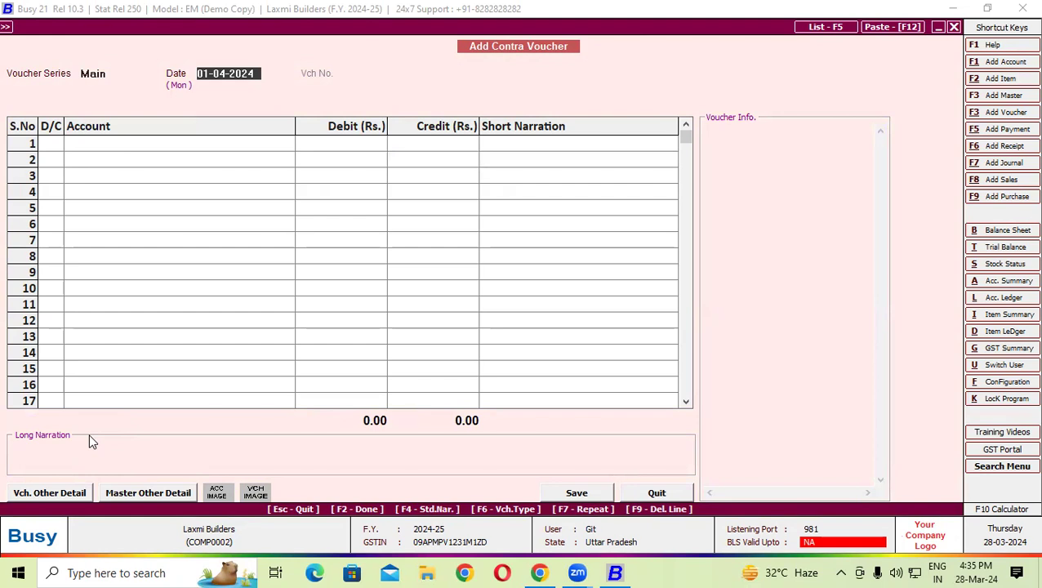
# - Debit SBI Od A/C 60,000 in row 1 of the contra voucher dated 01-04-2024
pyautogui.press('Return')
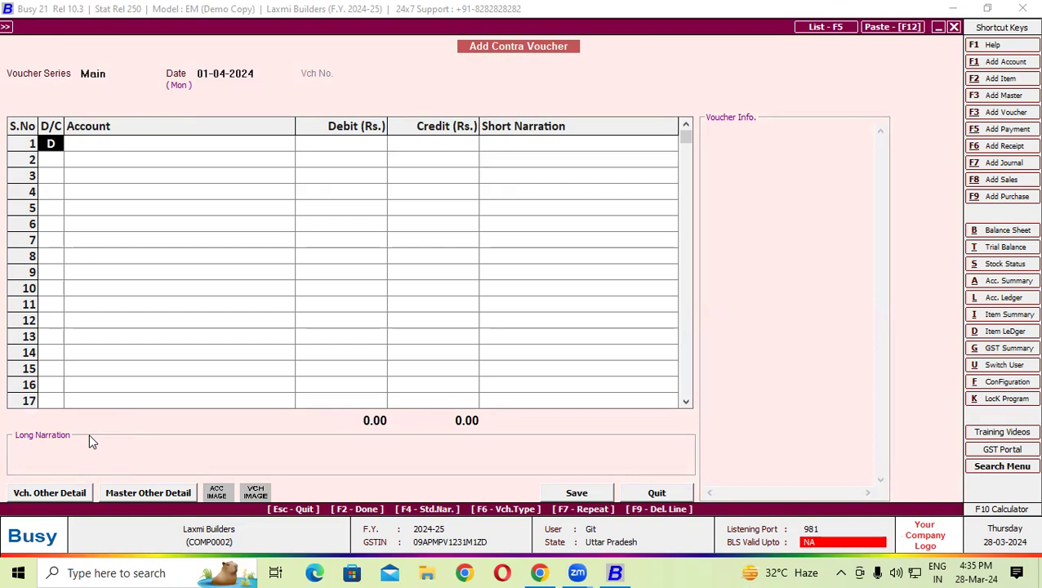
pyautogui.press('Return')
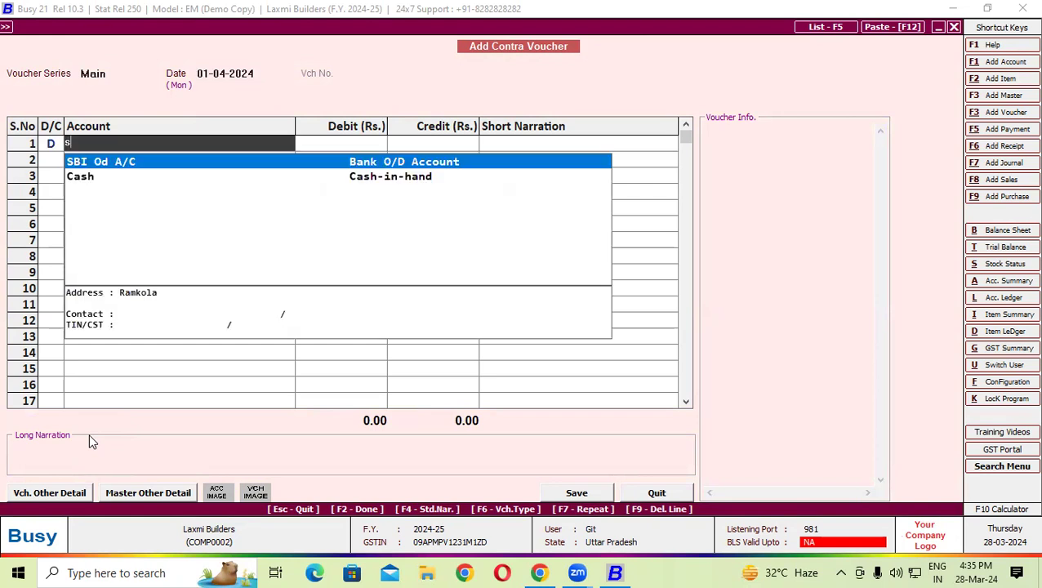
pyautogui.press('Return')
pyautogui.write('60000')
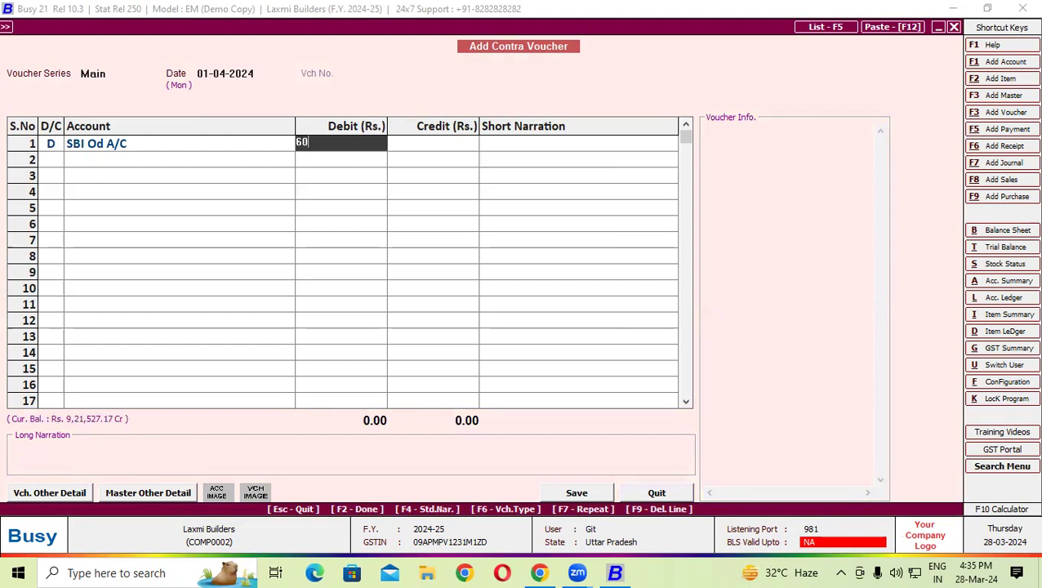
pyautogui.press('Return')
# - Credit Cash 60,000 in row 2, recheck row 1, and save the voucher
pyautogui.press('Return')
pyautogui.press('Return')
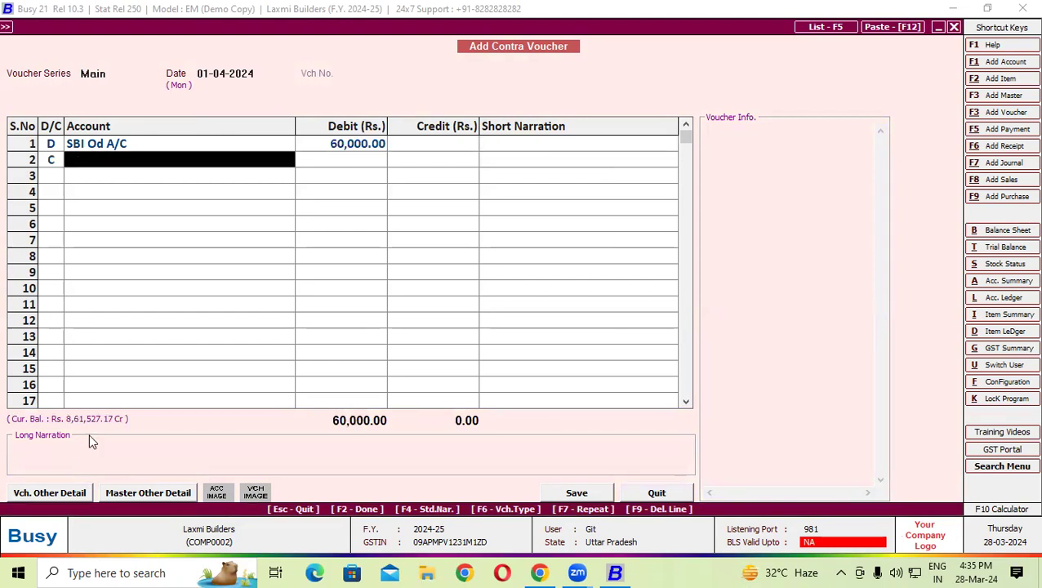
pyautogui.press('Return')
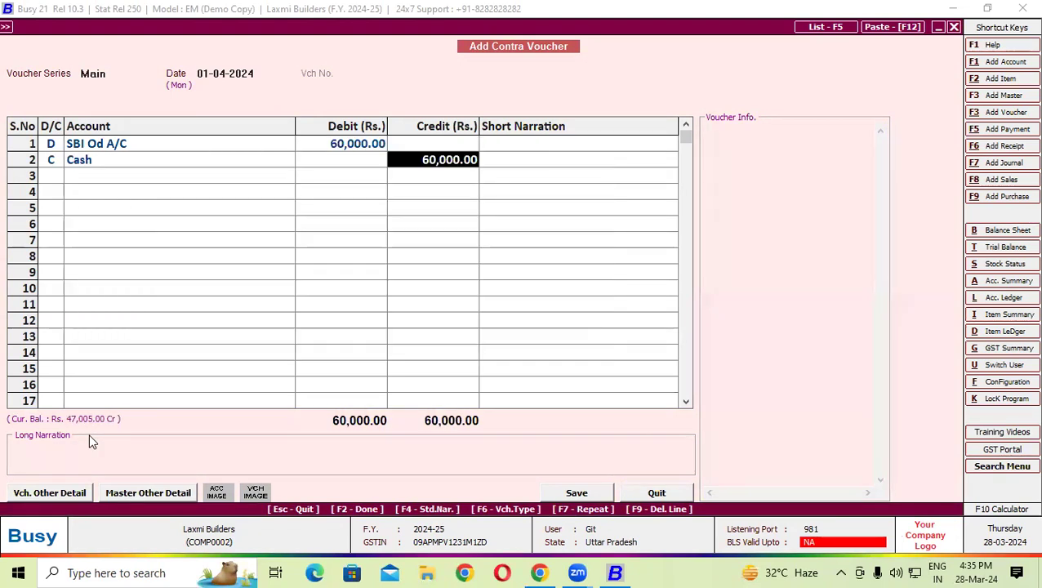
pyautogui.press('Return')
pyautogui.press('Return')
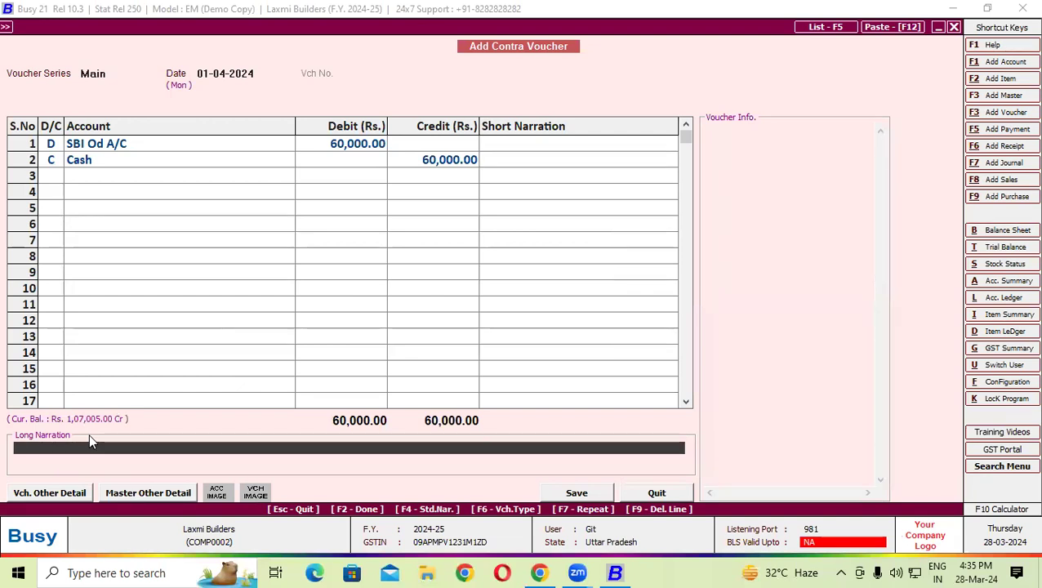
pyautogui.click(323, 143)
pyautogui.press('Return')
pyautogui.press('Return')
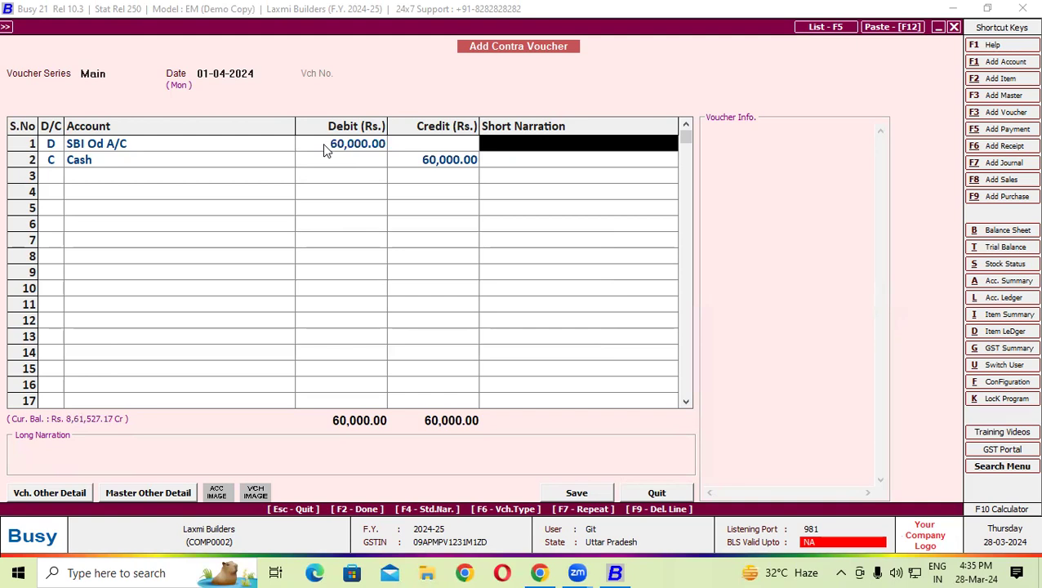
pyautogui.press('Return')
pyautogui.press('Return')
pyautogui.press('Return')
pyautogui.press('Return')
pyautogui.press('Return')
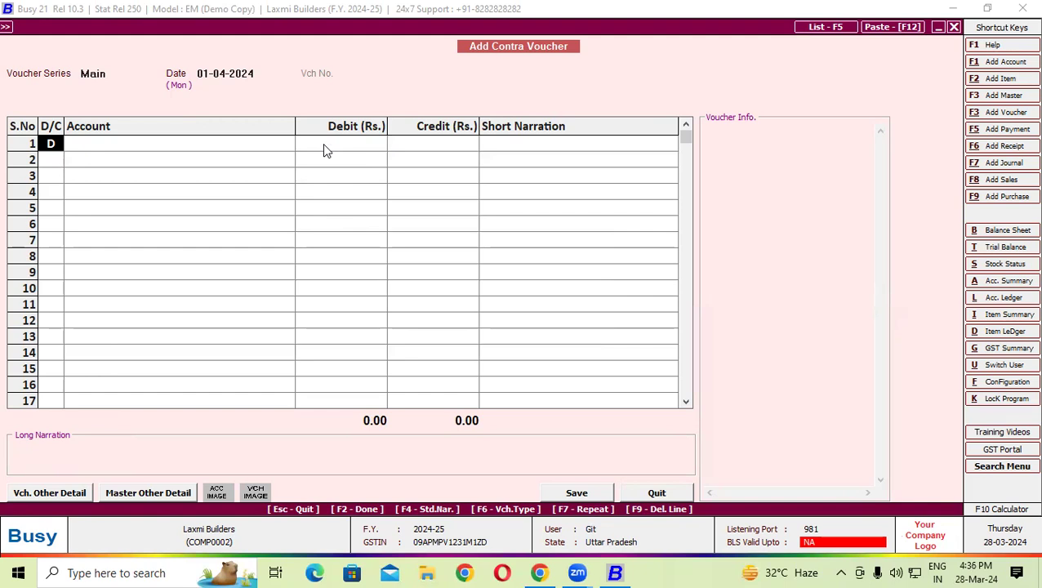
# - Start a payment voucher with GST nature Not Applicable and name a new account Ultratech
pyautogui.click(1003, 128)
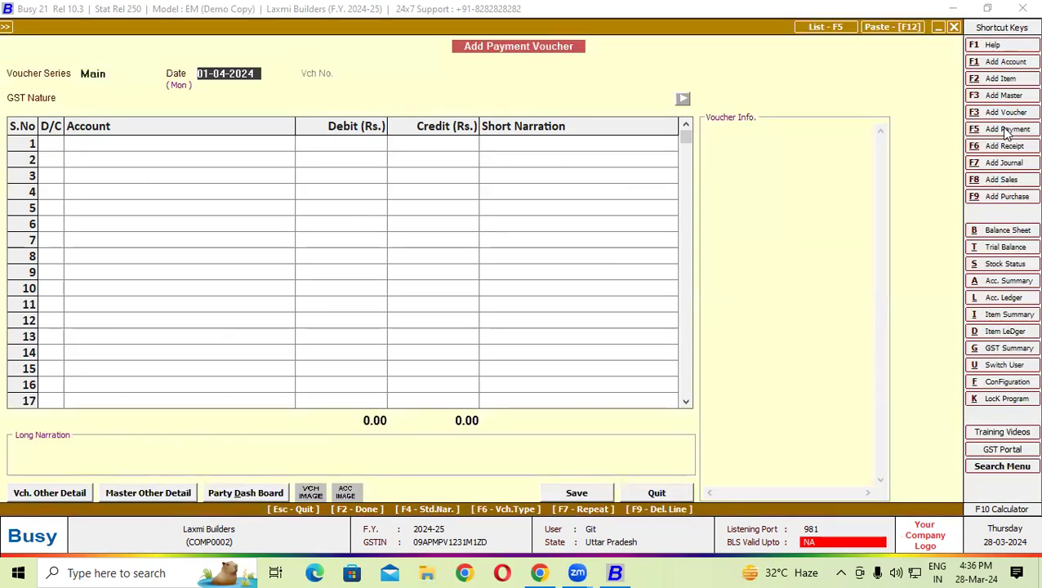
pyautogui.press('Return')
pyautogui.press('Return')
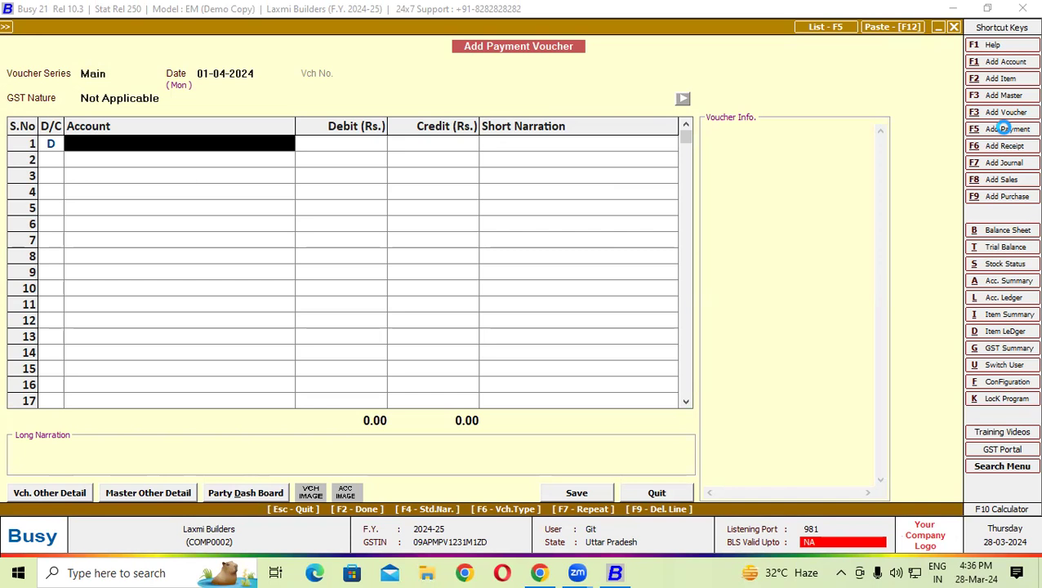
pyautogui.hotkey('alt', 'c')
pyautogui.write('u;t')
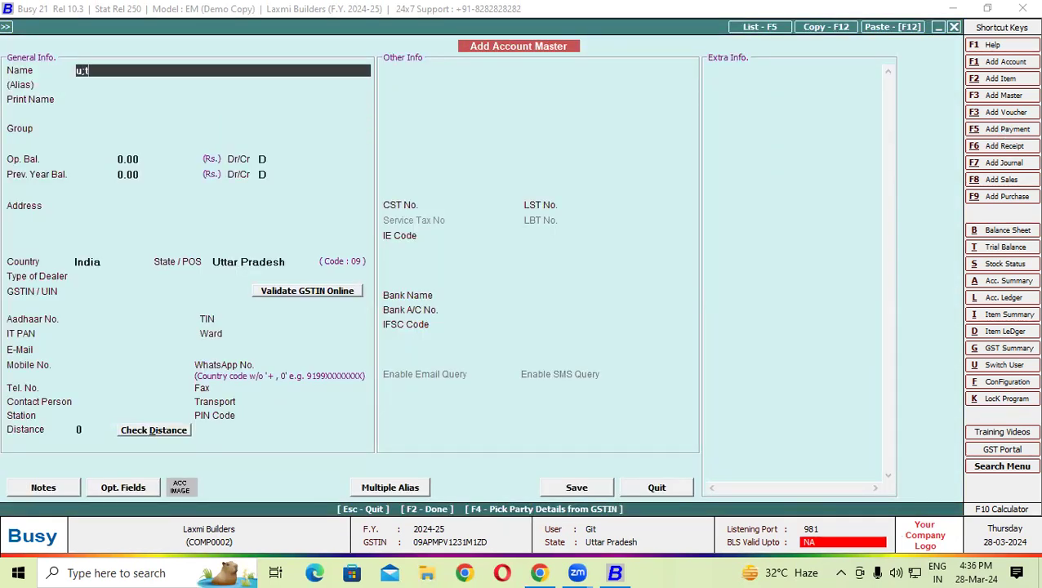
pyautogui.write('ratech')
pyautogui.press('BackSpace')
pyautogui.press('BackSpace')
pyautogui.press('BackSpace')
pyautogui.press('BackSpace')
pyautogui.press('BackSpace')
pyautogui.press('BackSpace')
pyautogui.press('BackSpace')
pyautogui.write('ltratech')
pyautogui.press('Return')
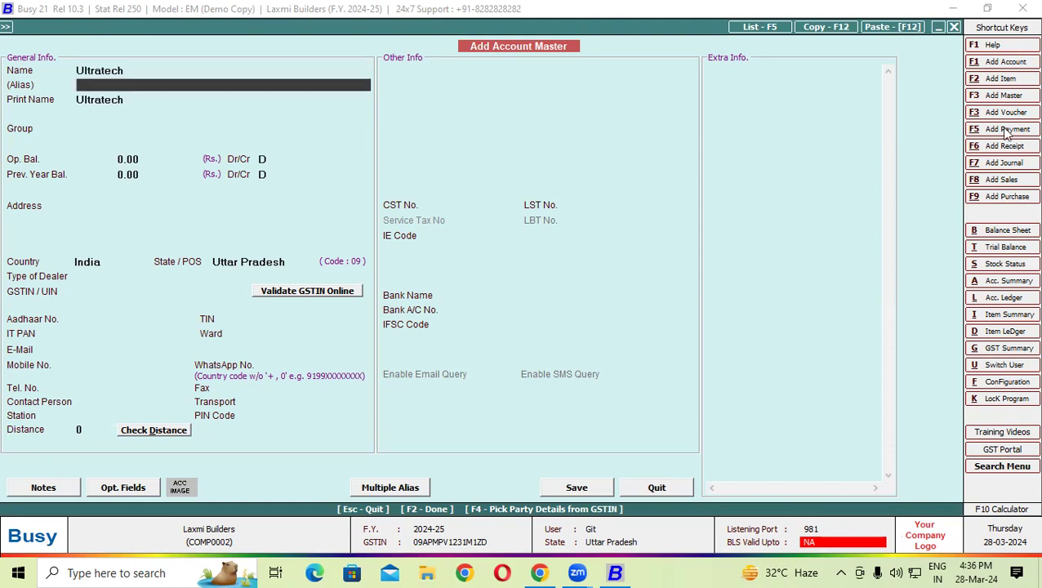
# - Put Ultratech under Sundry Creditors as an unregistered dealer and save the account
pyautogui.press('Return')
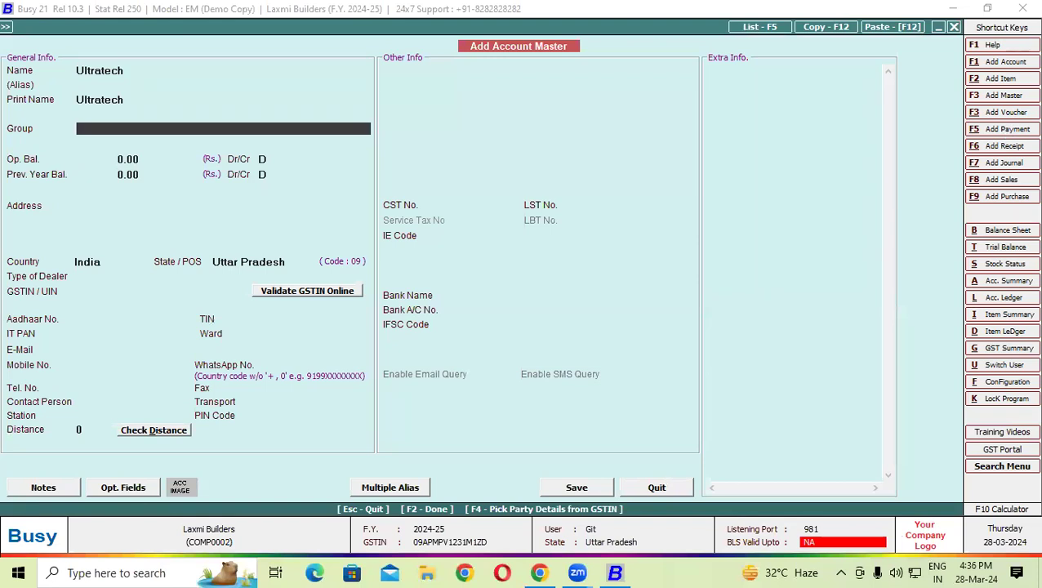
pyautogui.write('su')
pyautogui.press('Return')
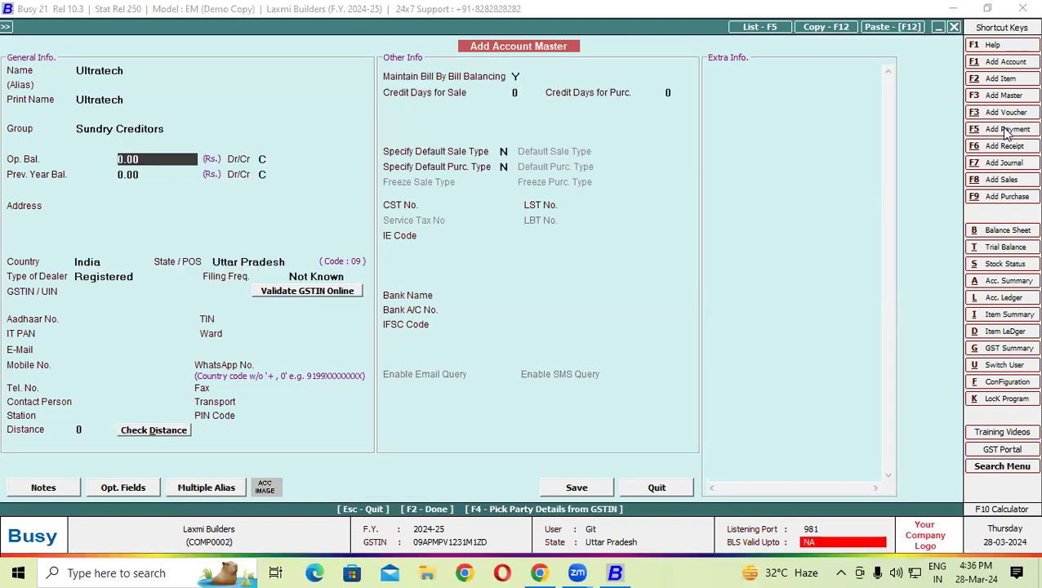
pyautogui.press('F2')
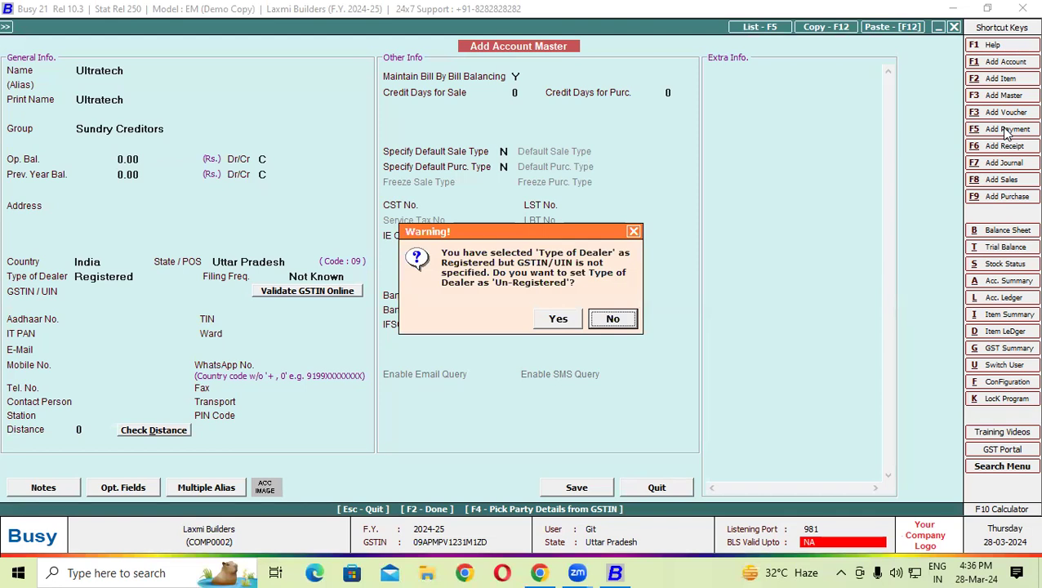
pyautogui.press('Left')
pyautogui.press('Return')
pyautogui.press('Return')
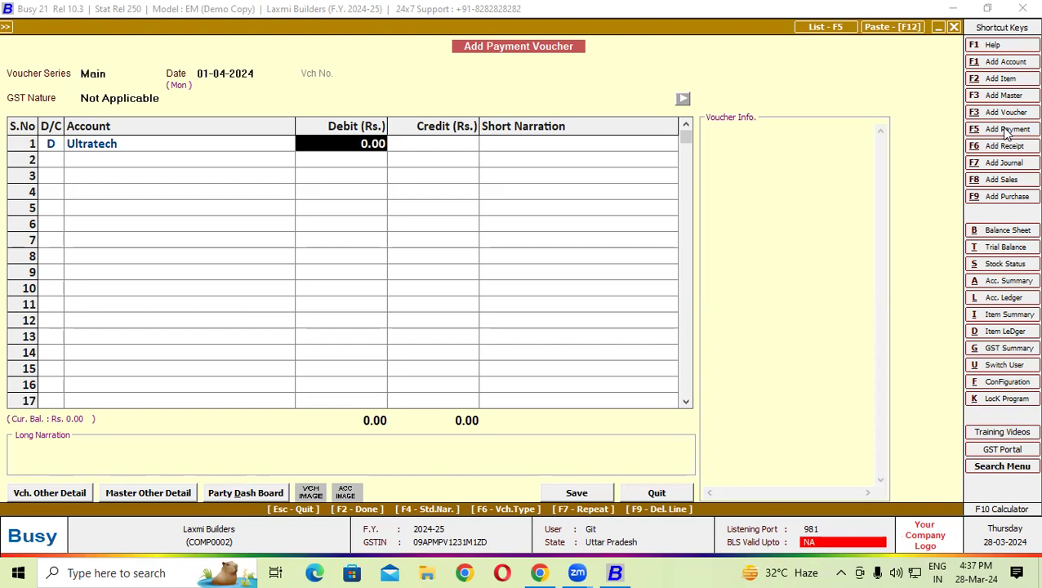
# - Debit Ultratech 1,30,000.00 against new bill reference 002 and make row 2 a debit line
pyautogui.write('1')
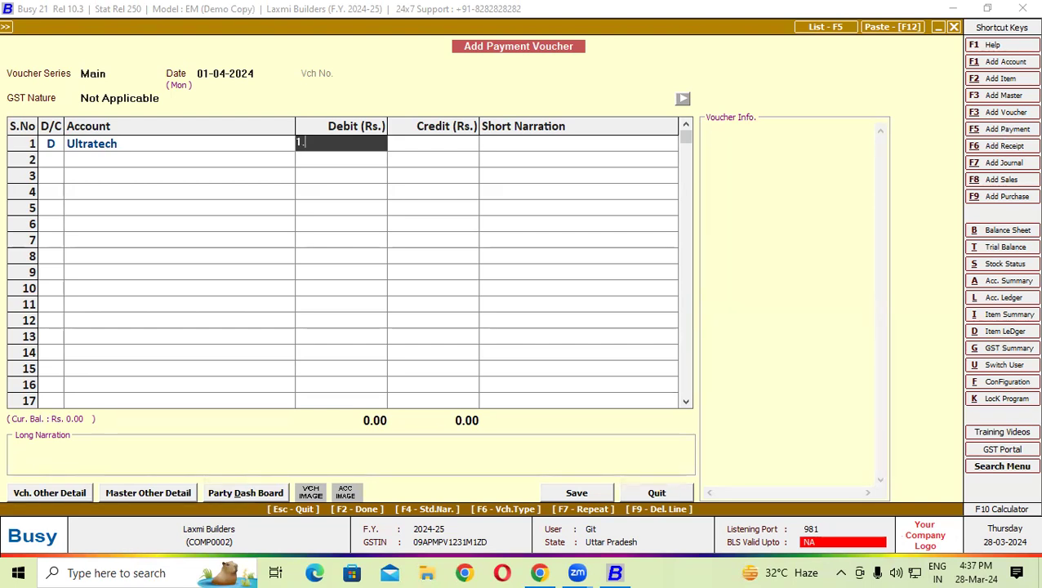
pyautogui.write('.30000')
pyautogui.press('Return')
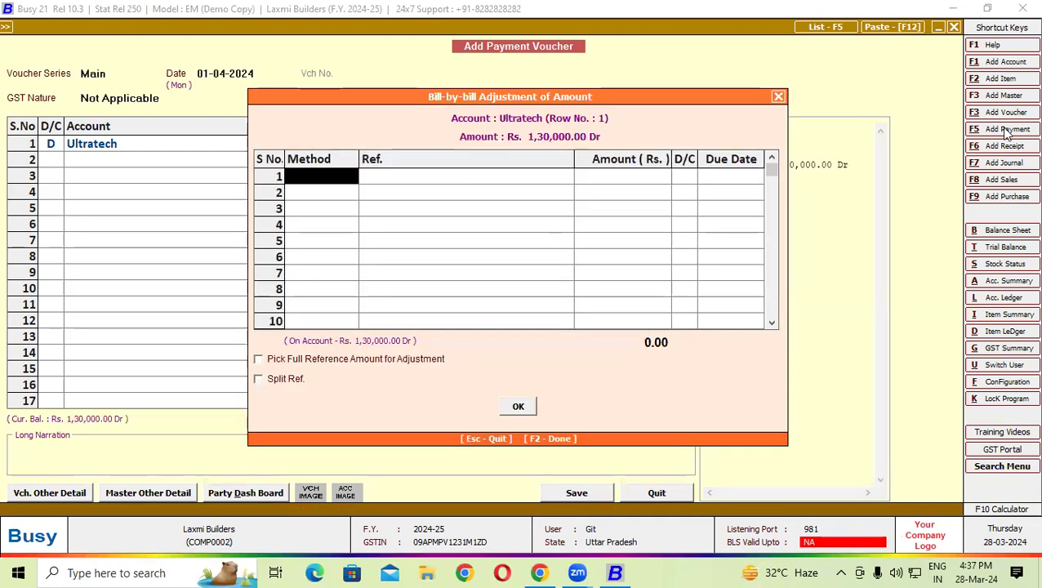
pyautogui.press('Return')
pyautogui.write('002')
pyautogui.press('Return')
pyautogui.press('Return')
pyautogui.press('Return')
pyautogui.press('Return')
pyautogui.press('Return')
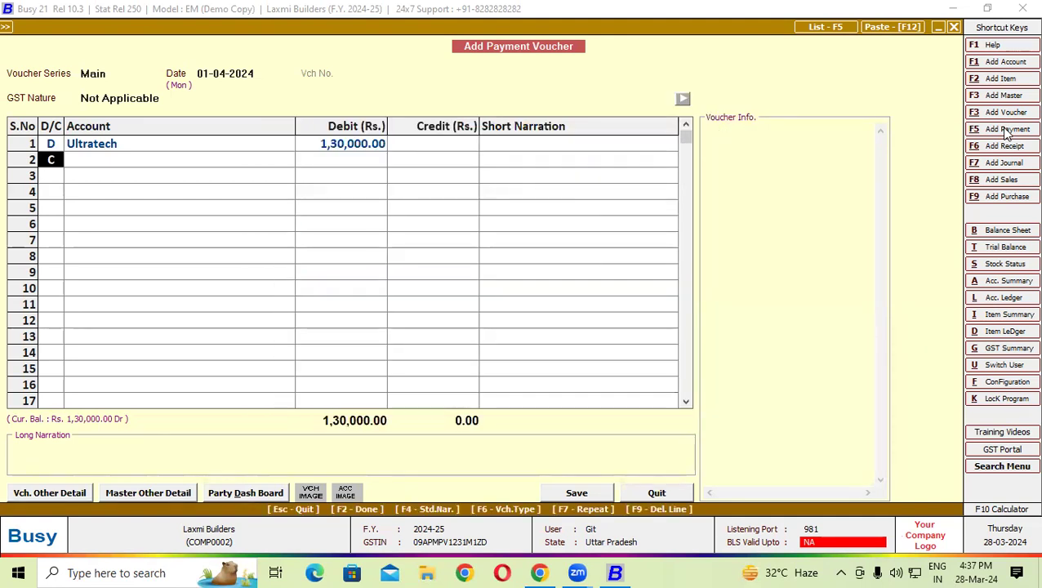
pyautogui.press('d')
pyautogui.press('Return')
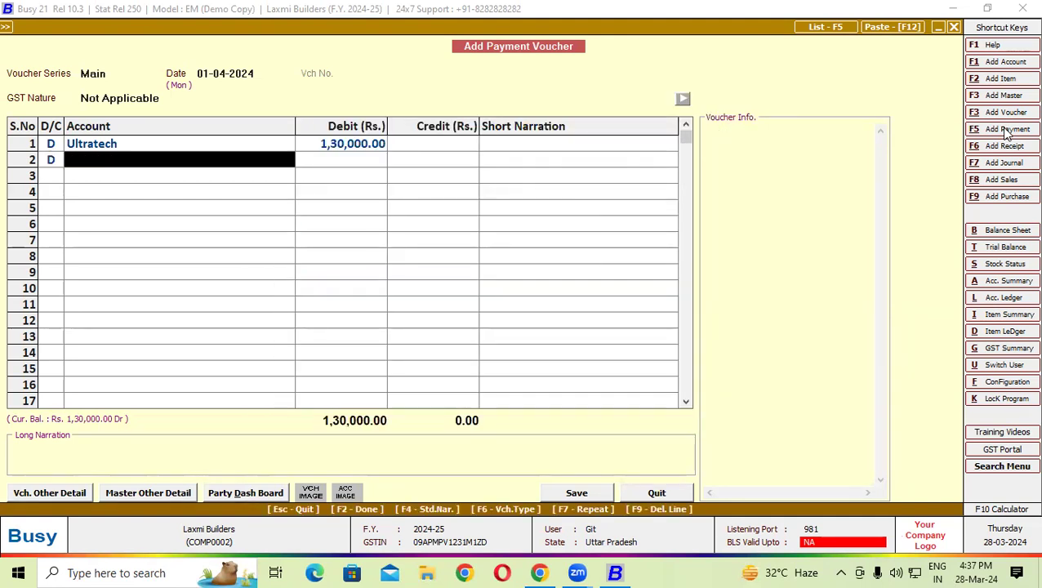
# - Create and save a Bank Charge account under Expenses (Indirect/Admn.) as row 2's account
pyautogui.click(1006, 129)
pyautogui.write('bank ')
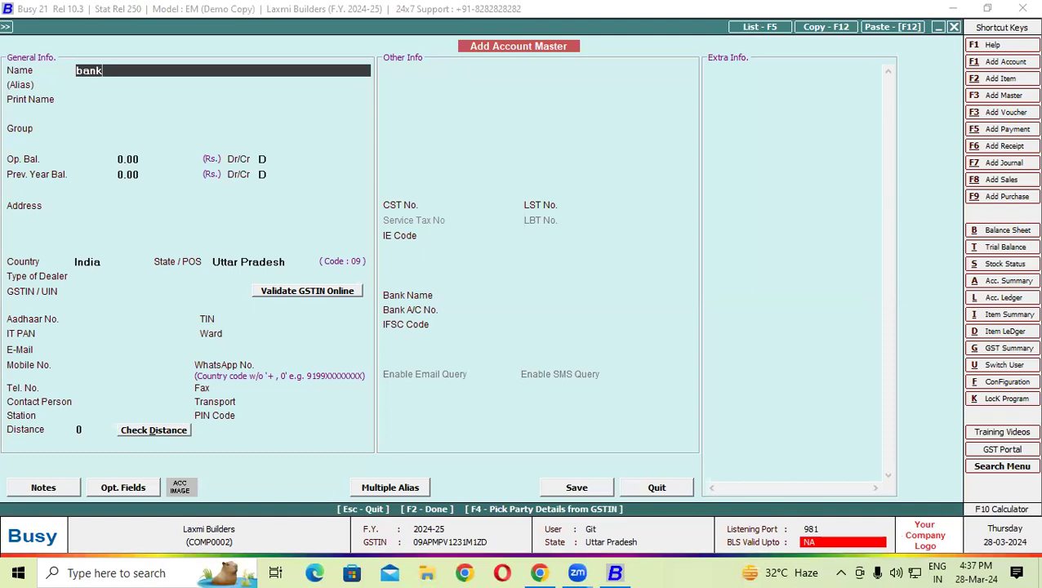
pyautogui.write('charge')
pyautogui.press('Return')
pyautogui.press('Return')
pyautogui.press('Return')
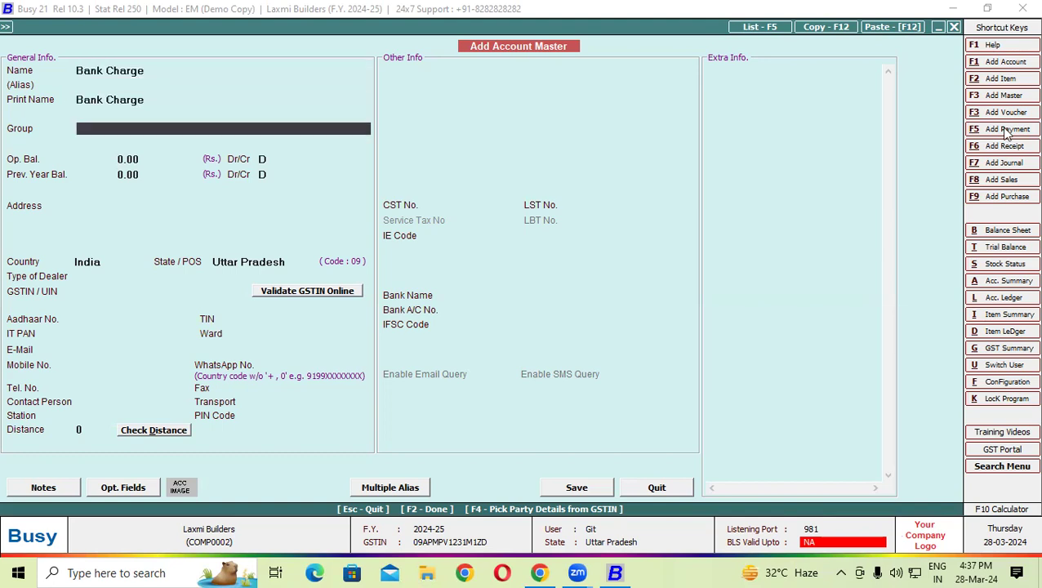
pyautogui.write('in')
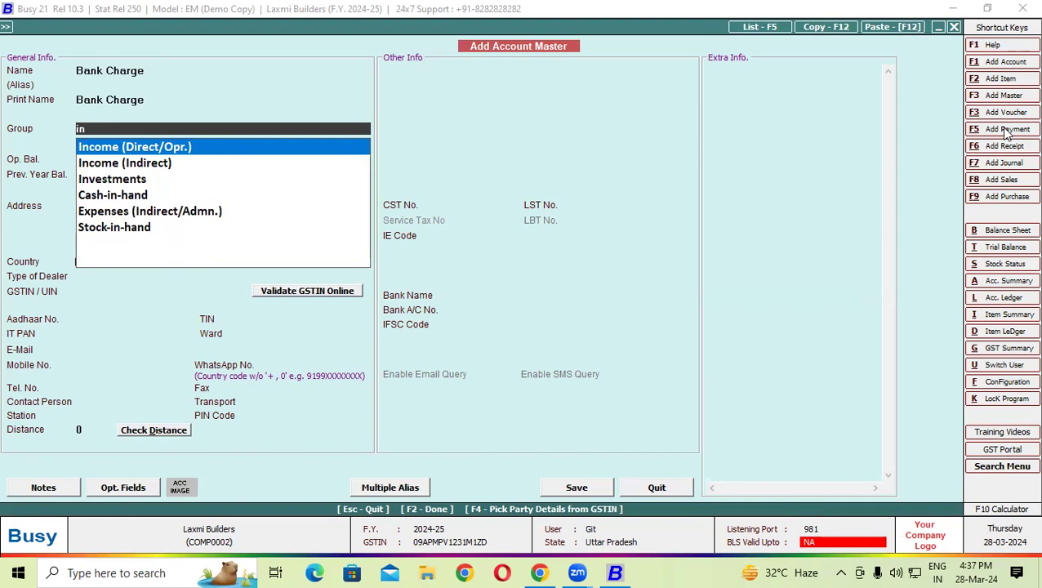
pyautogui.press('Down')
pyautogui.press('Down')
pyautogui.press('Down')
pyautogui.press('Down')
pyautogui.press('Return')
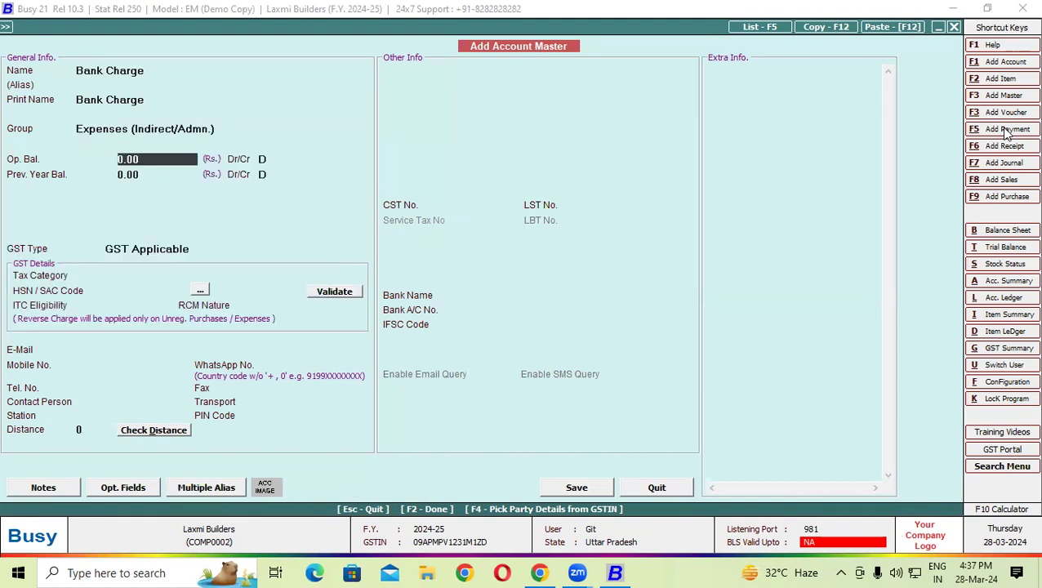
pyautogui.press('F2')
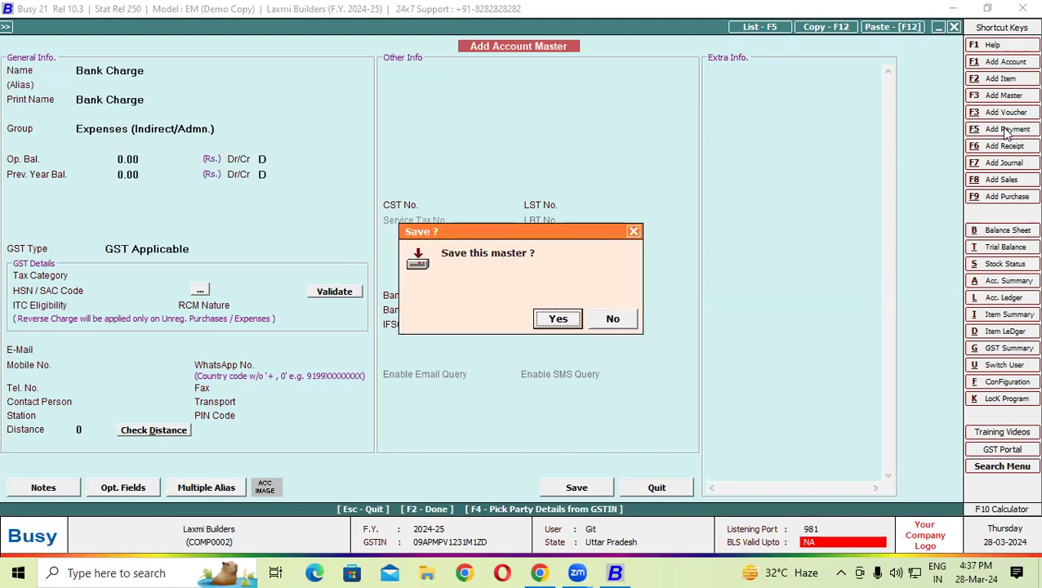
pyautogui.press('Return')
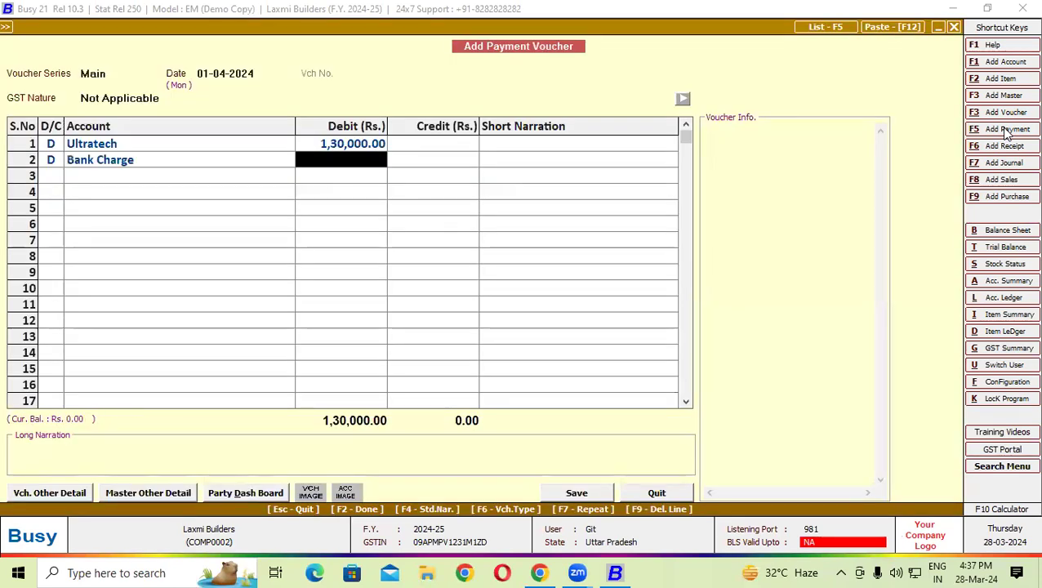
# - Debit Bank Charge 3.54 and credit SBI Od A/C 1,30,003.54 to balance the voucher
pyautogui.write('2.51')
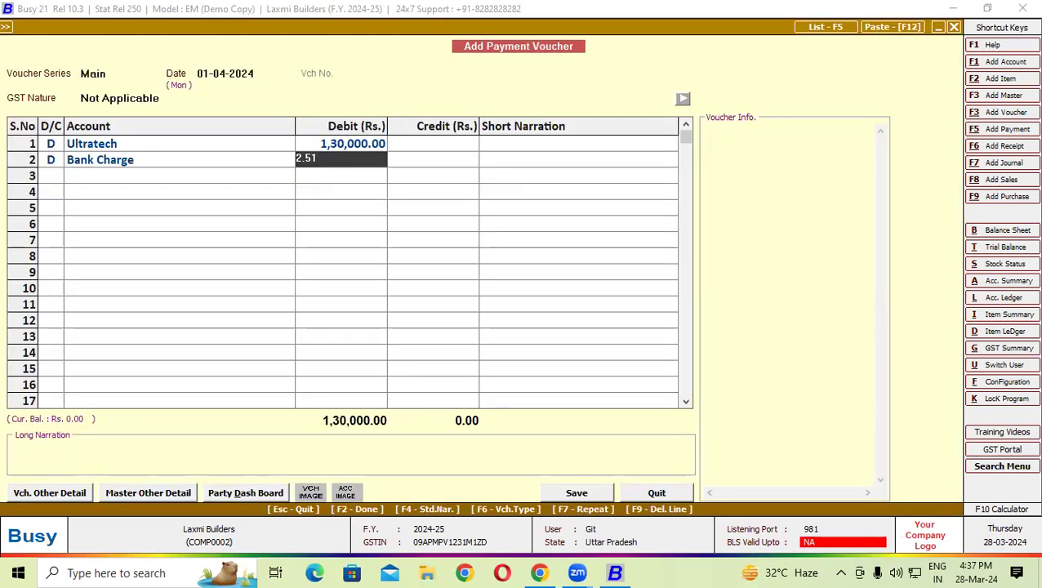
pyautogui.press('BackSpace')
pyautogui.press('BackSpace')
pyautogui.press('BackSpace')
pyautogui.press('BackSpace')
pyautogui.write('3.54')
pyautogui.press('Return')
pyautogui.press('Return')
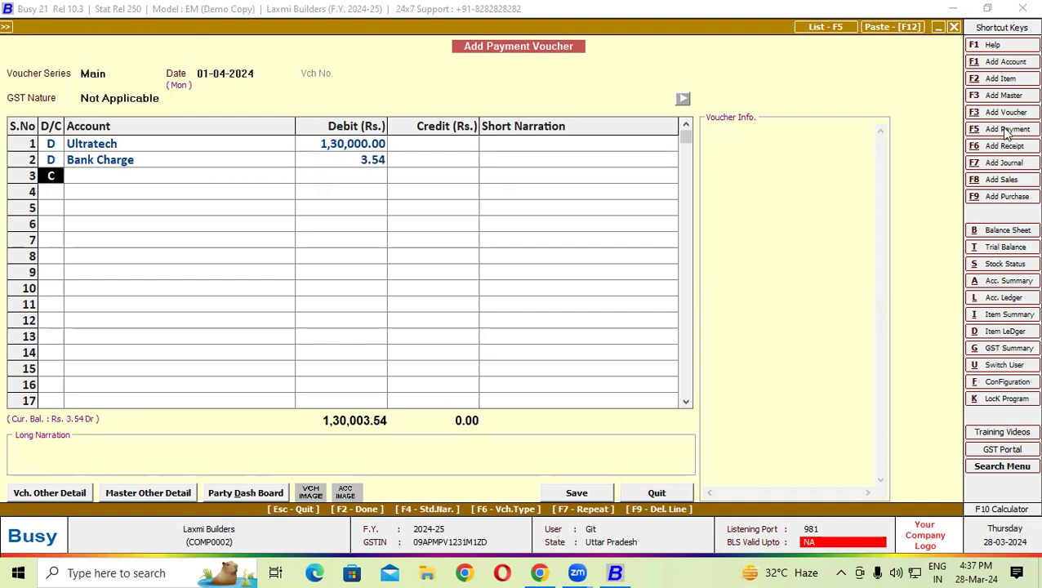
pyautogui.press('Return')
pyautogui.press('Return')
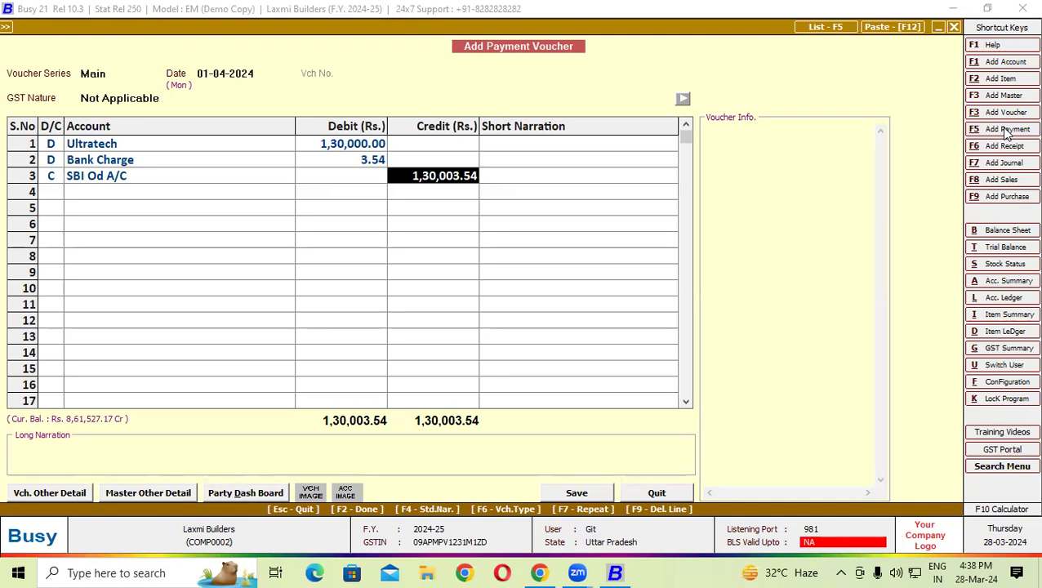
pyautogui.press('Return')
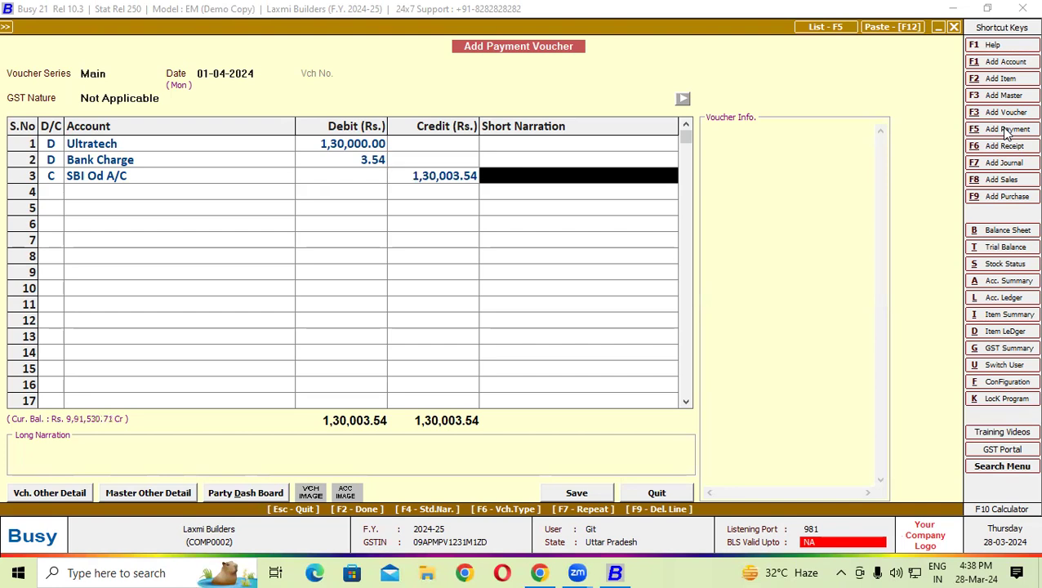